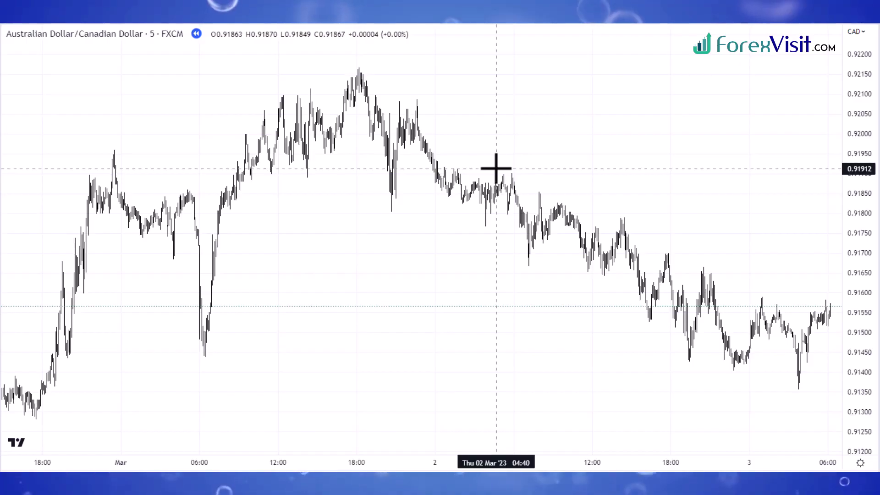
# - Draw a descending parallel channel from 0.92158 at 18:15 on 1 March to 0.91448 at 08:10 on 3 March, with its lower line along the swing lows
pyautogui.moveTo(689, 357); pyautogui.dragTo(491, 355)
pyautogui.scroll(3, 490, 355)
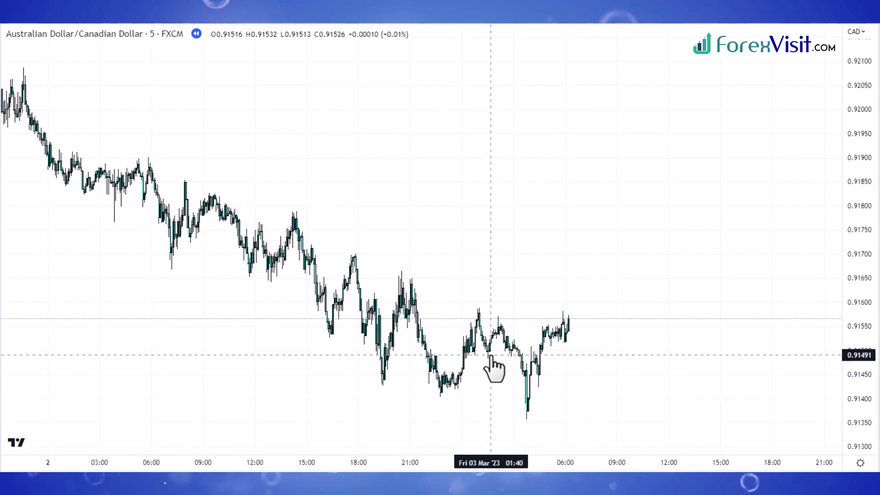
pyautogui.scroll(-3, 490, 355)
pyautogui.scroll(4, 491, 354)
pyautogui.moveTo(410, 364); pyautogui.dragTo(534, 358)
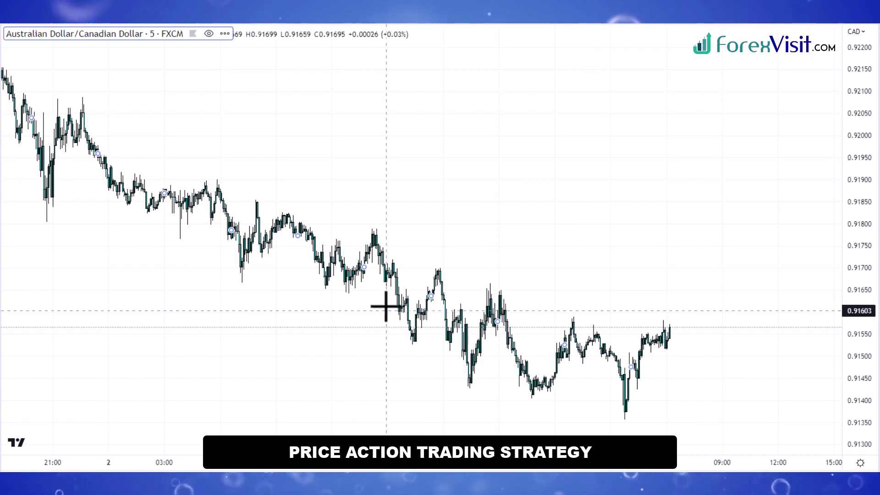
pyautogui.click(388, 291)
pyautogui.scroll(-3, 390, 294)
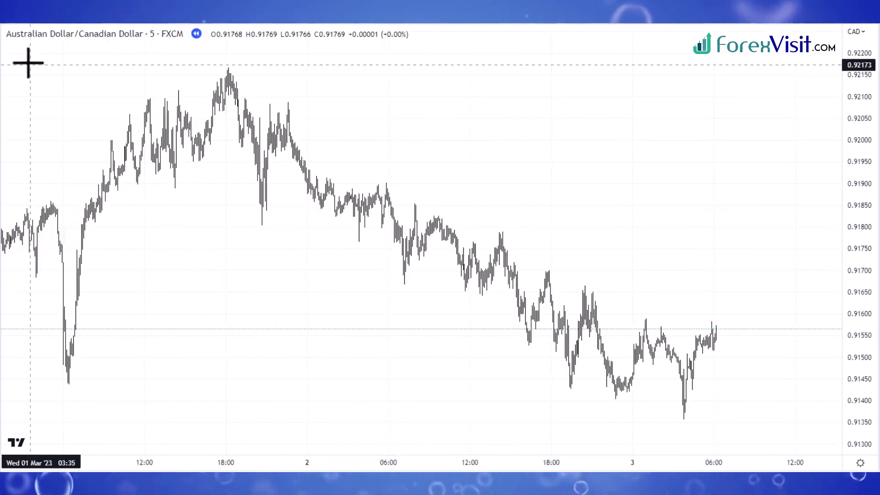
pyautogui.click(228, 71)
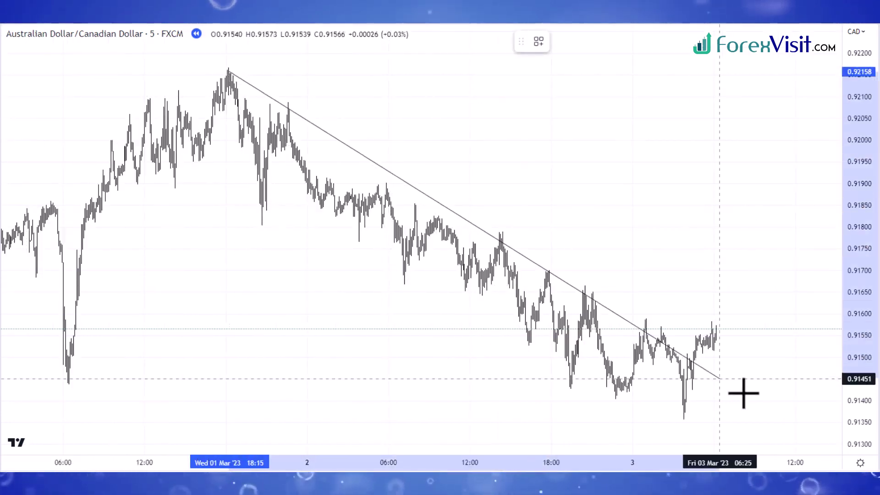
pyautogui.click(743, 379)
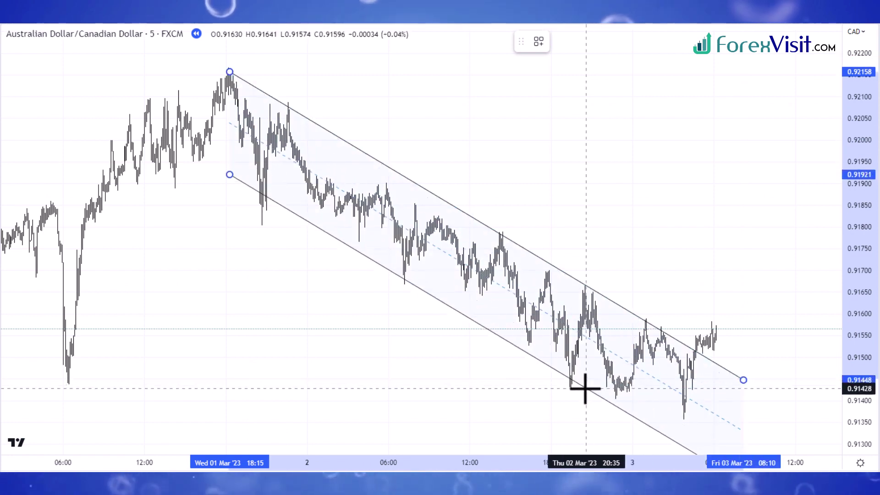
pyautogui.click(583, 388)
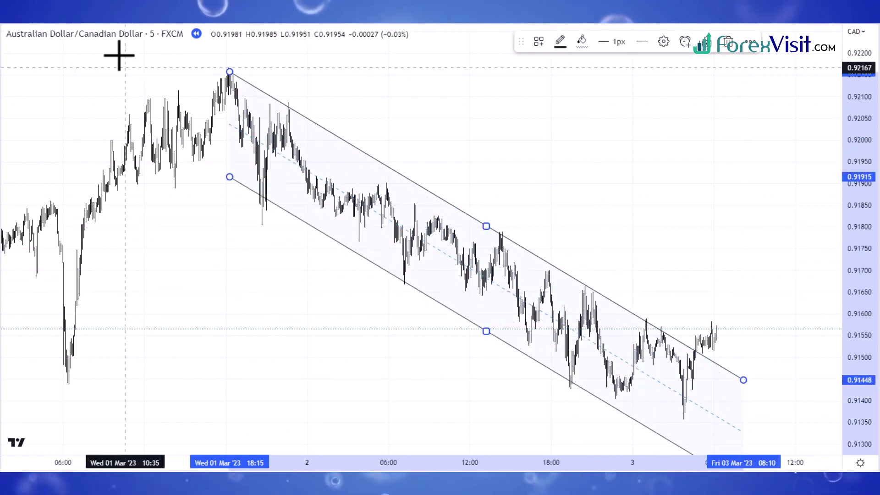
# - Switch the Australian Dollar/Canadian Dollar chart to the 15-minute timeframe
pyautogui.click(152, 34)
pyautogui.click(98, 126)
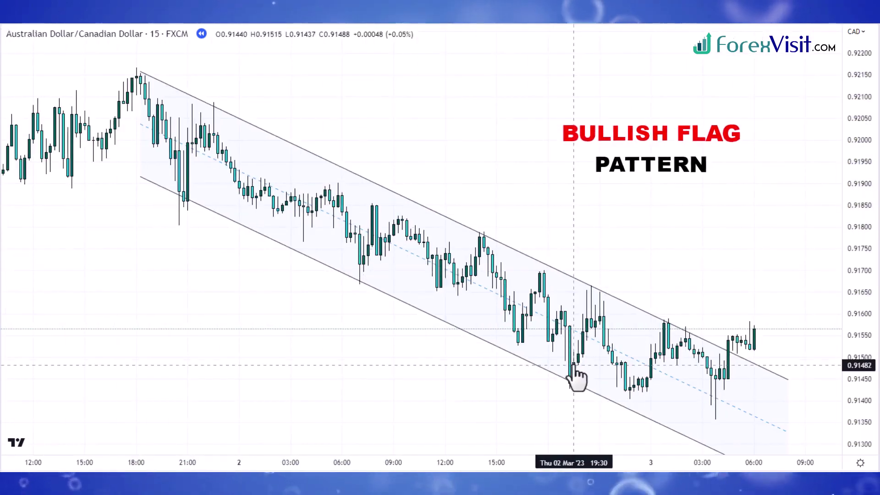
pyautogui.scroll(1, 579, 257)
# - Trace the price swings inside the channel and the upward breakout with red arrows on a screen capture of the chart, and close the capture
pyautogui.press('Print')
pyautogui.moveTo(77, 55)
pyautogui.mouseDown()
pyautogui.moveTo(481, 250)
pyautogui.moveTo(828, 470)
pyautogui.mouseUp()
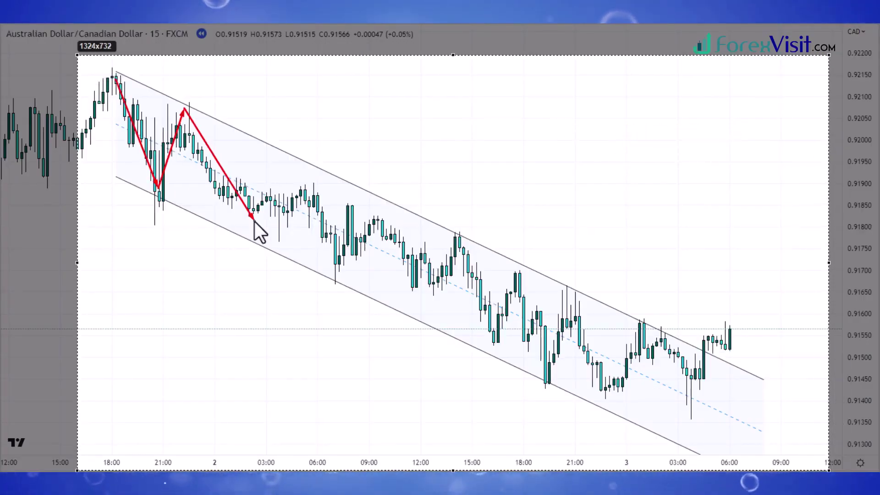
pyautogui.moveTo(485, 306); pyautogui.dragTo(490, 344)
pyautogui.moveTo(489, 344)
pyautogui.mouseDown()
pyautogui.moveTo(519, 263)
pyautogui.moveTo(550, 380)
pyautogui.mouseUp()
pyautogui.moveTo(550, 381)
pyautogui.mouseDown()
pyautogui.moveTo(579, 332)
pyautogui.moveTo(578, 292)
pyautogui.mouseUp()
pyautogui.moveTo(578, 293); pyautogui.dragTo(610, 402)
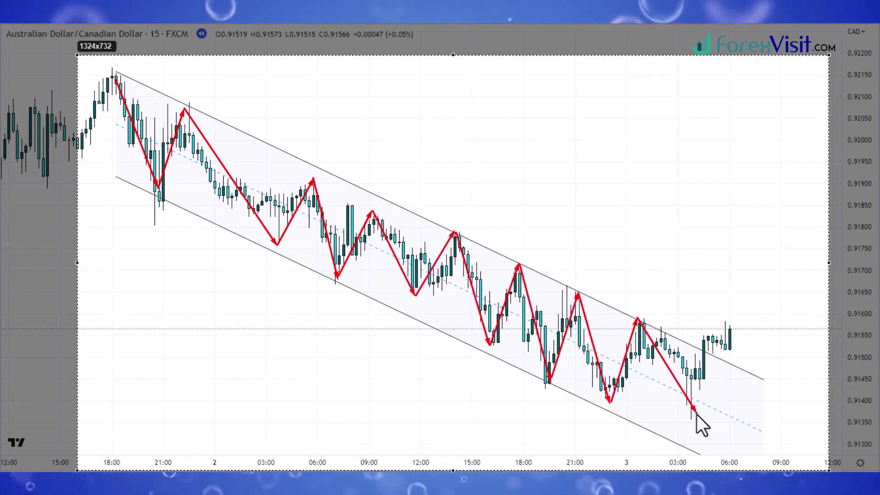
pyautogui.moveTo(709, 326)
pyautogui.mouseDown()
pyautogui.moveTo(723, 353)
pyautogui.moveTo(755, 228)
pyautogui.mouseUp()
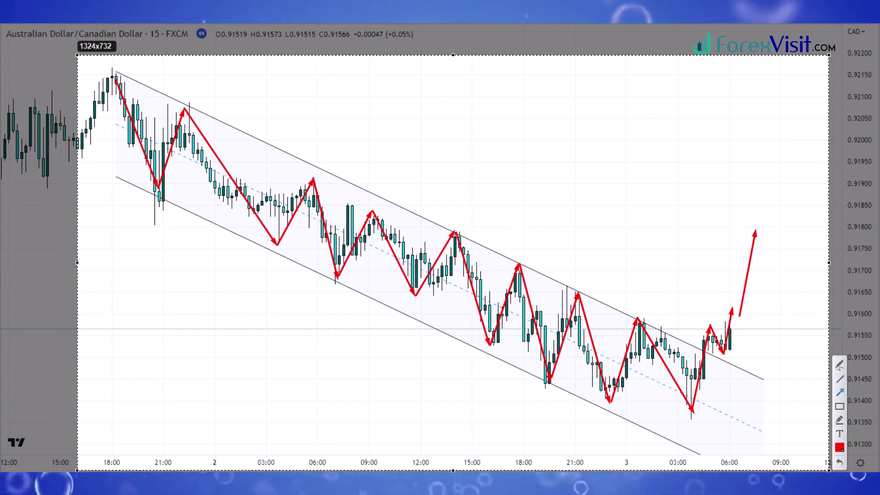
pyautogui.press('Escape')
# - Set the chart back to the 5-minute timeframe and focus on the candles breaking above the channel's upper line
pyautogui.click(100, 21)
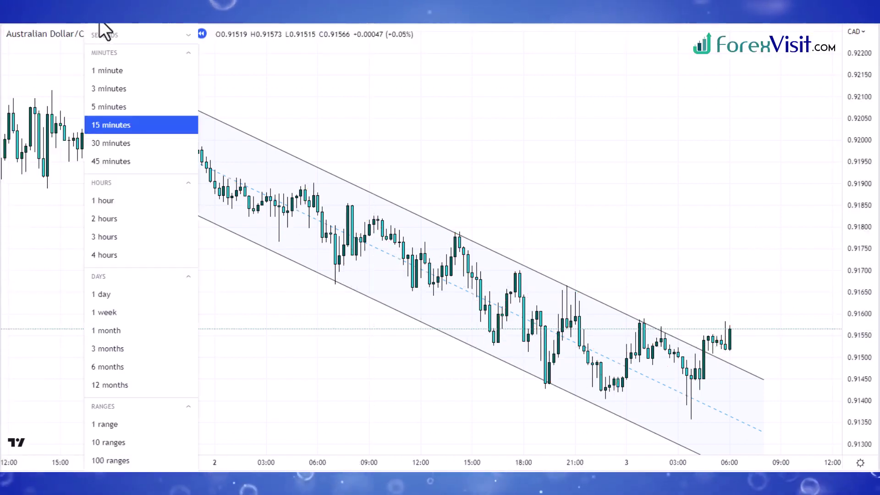
pyautogui.click(113, 105)
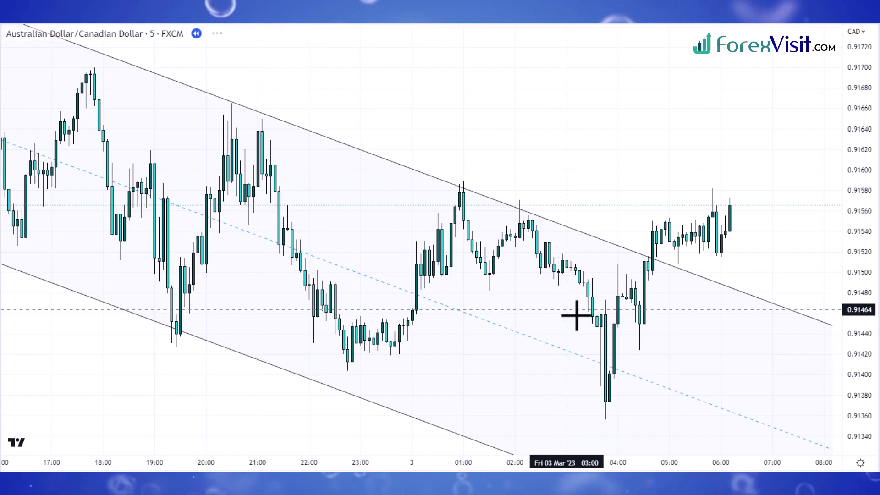
pyautogui.scroll(-5, 597, 328)
pyautogui.scroll(2, 595, 331)
pyautogui.scroll(3, 596, 343)
pyautogui.scroll(-3, 589, 280)
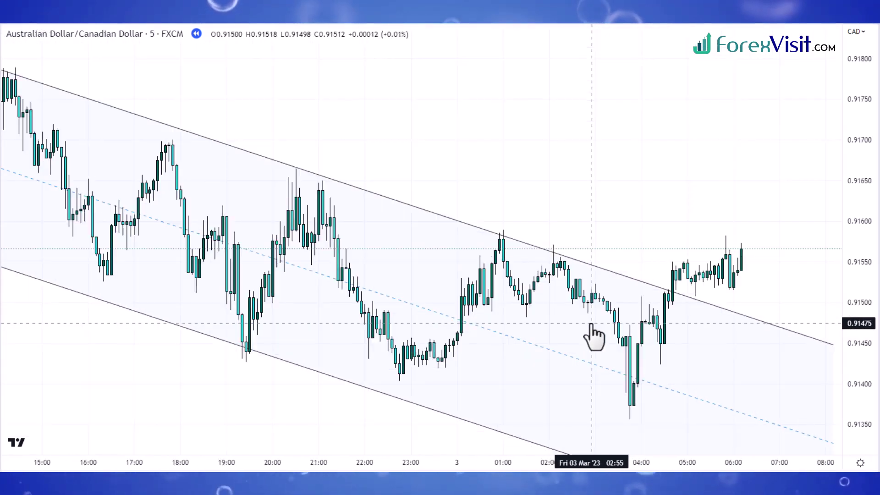
pyautogui.scroll(-2, 590, 320)
pyautogui.scroll(4, 601, 252)
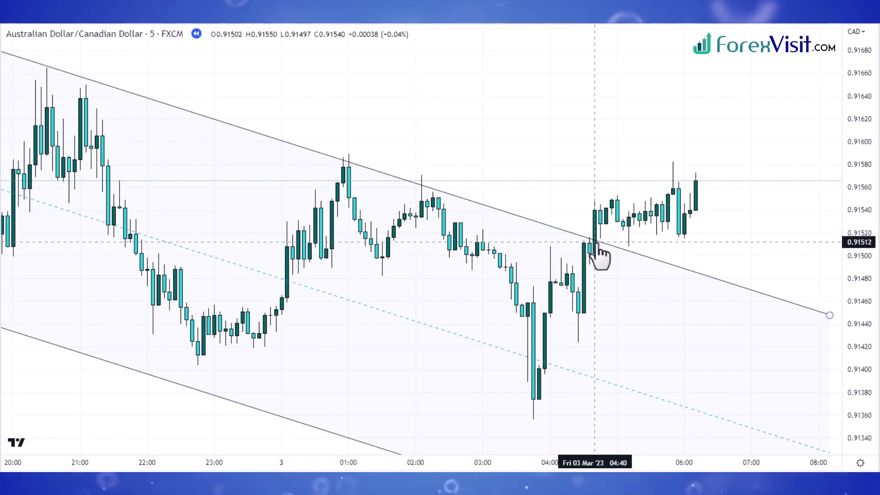
# - Mark a support zone with a rectangle from about 0.91485 to 0.91505, stretching from the 03:00 candles past the channel breakout
pyautogui.moveTo(287, 273); pyautogui.dragTo(695, 251)
pyautogui.scroll(-3, 756, 239)
pyautogui.scroll(4, 769, 307)
pyautogui.scroll(-2, 770, 306)
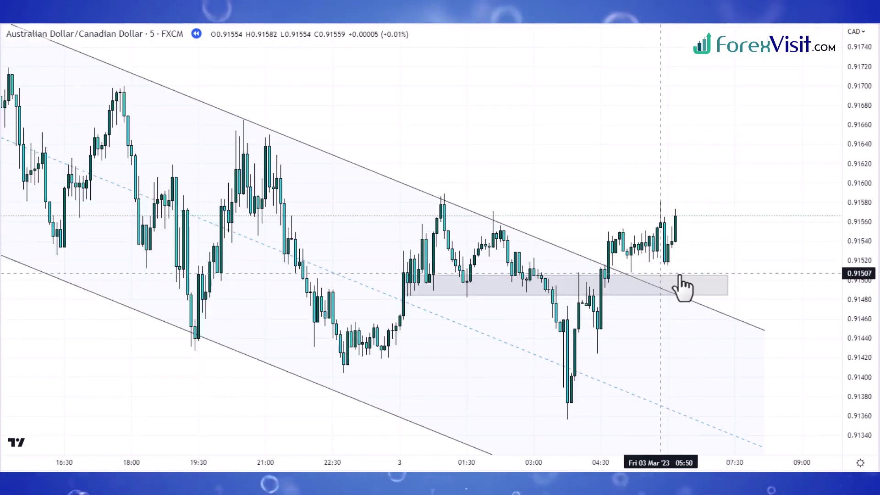
pyautogui.scroll(1, 681, 284)
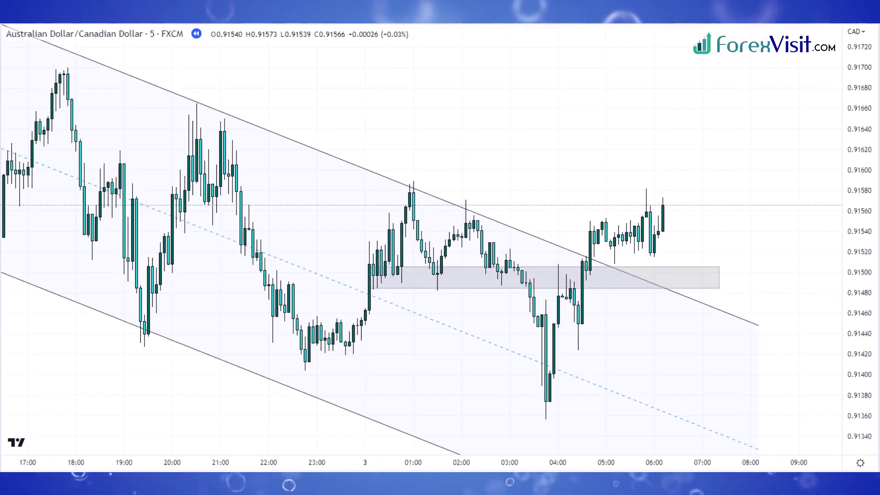
# - Place a long position with its entry at 0.91566 and mark the resistance zone at about 0.91656 to 0.91671 with a rectangle
pyautogui.click(663, 205)
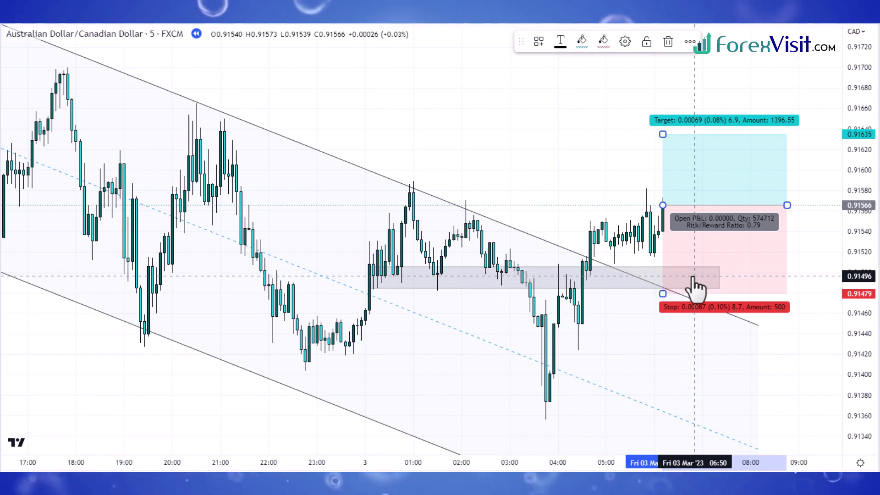
pyautogui.scroll(-5, 695, 280)
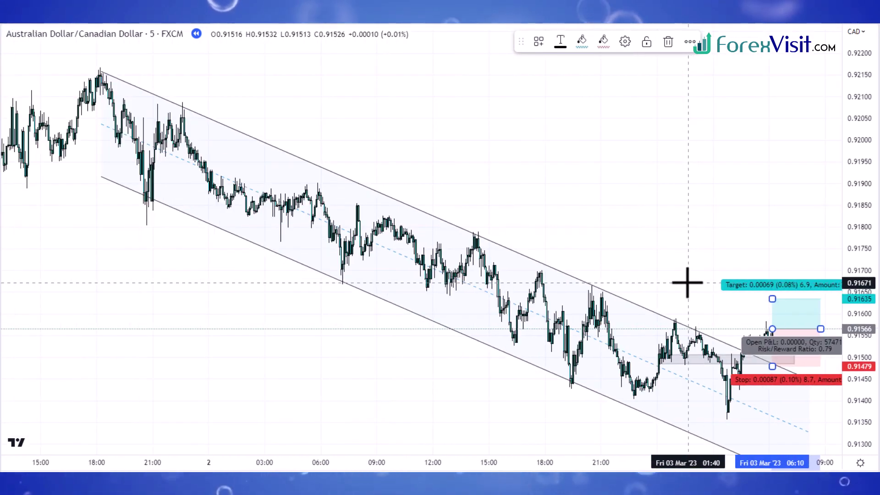
pyautogui.scroll(-2, 718, 280)
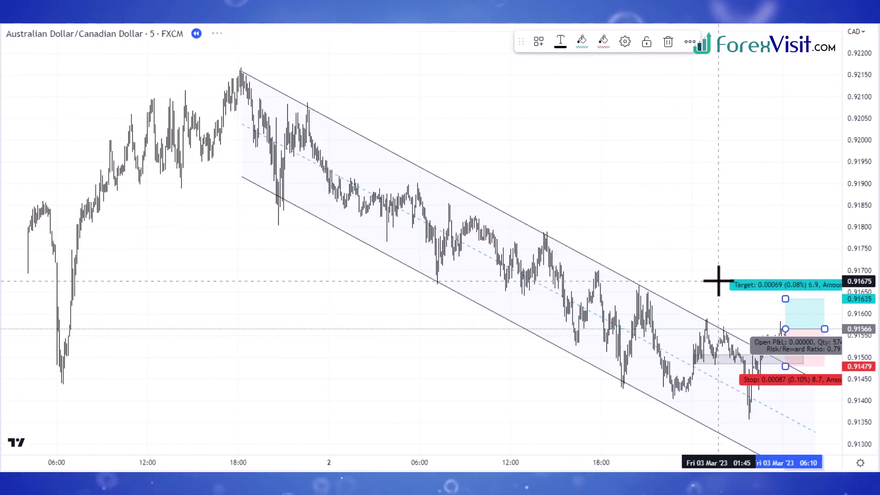
pyautogui.scroll(3, 591, 267)
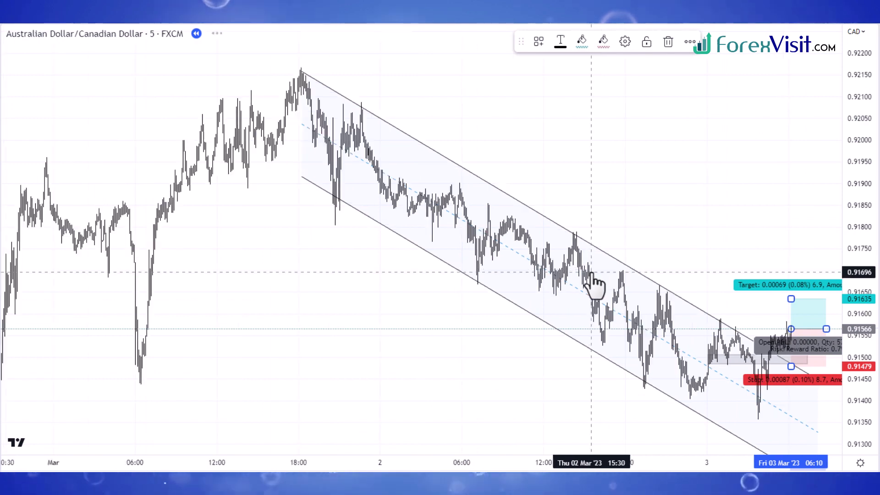
pyautogui.hotkey('alt', 'shift', 'r')
pyautogui.click(277, 283)
pyautogui.click(822, 289)
# - Adjust the long position's target to 0.91671 at the resistance zone and its stop to 0.91486 at the support zone
pyautogui.scroll(3, 796, 241)
pyautogui.moveTo(733, 239); pyautogui.dragTo(729, 228)
pyautogui.scroll(2, 679, 296)
pyautogui.moveTo(683, 319)
pyautogui.mouseDown()
pyautogui.moveTo(681, 306)
pyautogui.moveTo(682, 314)
pyautogui.mouseUp()
pyautogui.scroll(-2, 736, 226)
pyautogui.moveTo(729, 208); pyautogui.dragTo(728, 198)
pyautogui.scroll(-4, 697, 139)
pyautogui.scroll(2, 414, 267)
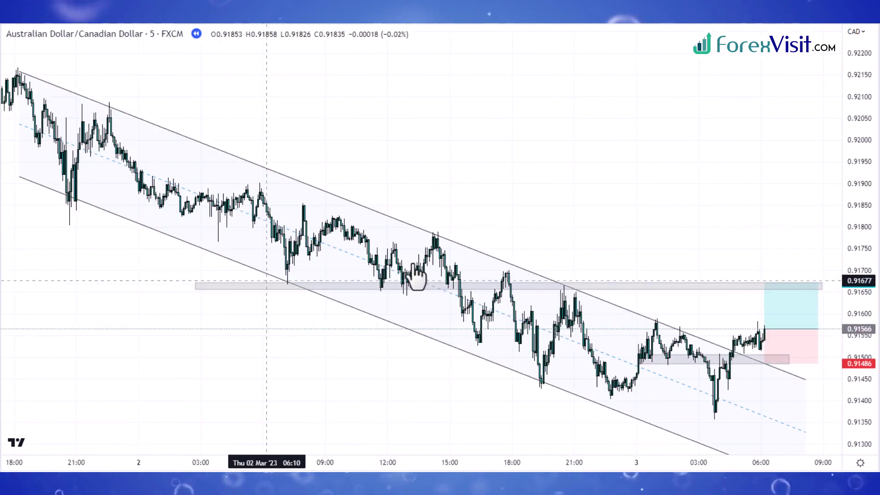
# - Play the bar replay forward from the entry and shorten the long position box to end at about 07:00
pyautogui.moveTo(414, 270); pyautogui.dragTo(139, 270)
pyautogui.moveTo(543, 269); pyautogui.dragTo(652, 269)
pyautogui.scroll(3, 654, 203)
pyautogui.moveTo(655, 204); pyautogui.dragTo(820, 306)
pyautogui.hotkey('shift', 'Down')
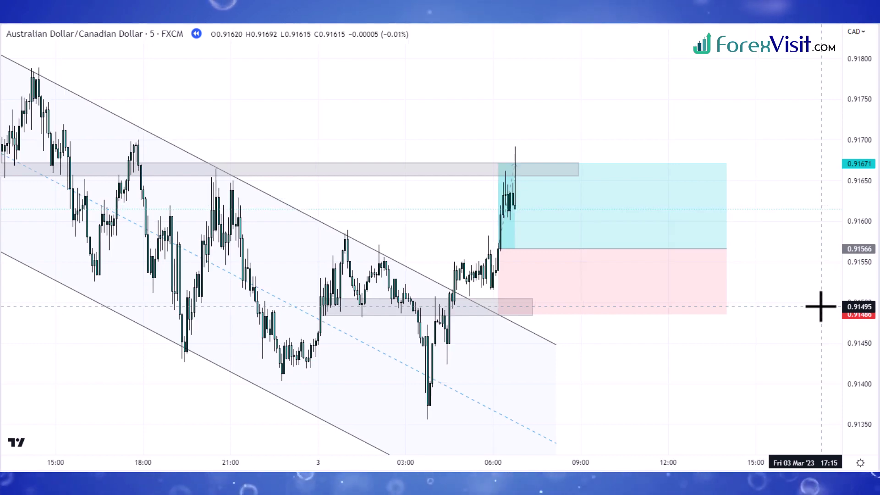
pyautogui.moveTo(726, 249); pyautogui.dragTo(582, 251)
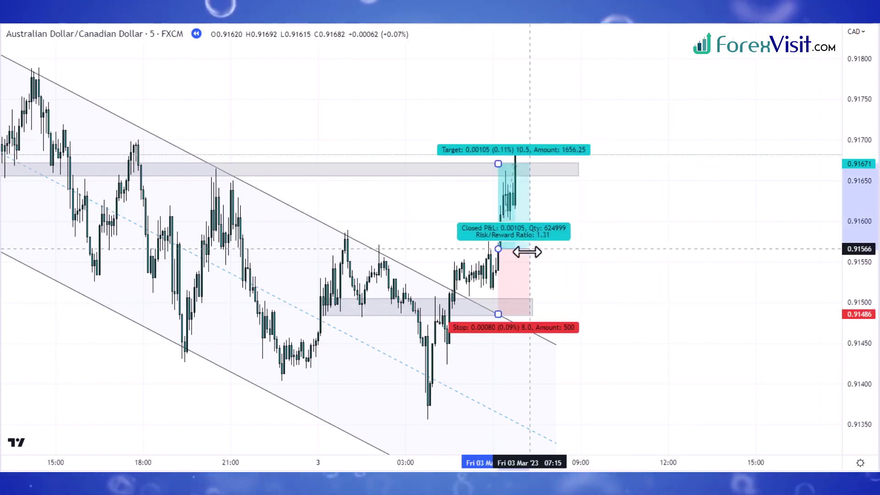
# - Draw a second descending parallel channel from 0.91697 at 07:50 to 0.91546 at 09:55, with its lower line beneath the swing lows
pyautogui.scroll(3, 677, 248)
pyautogui.scroll(5, 677, 249)
pyautogui.moveTo(156, 268); pyautogui.dragTo(642, 285)
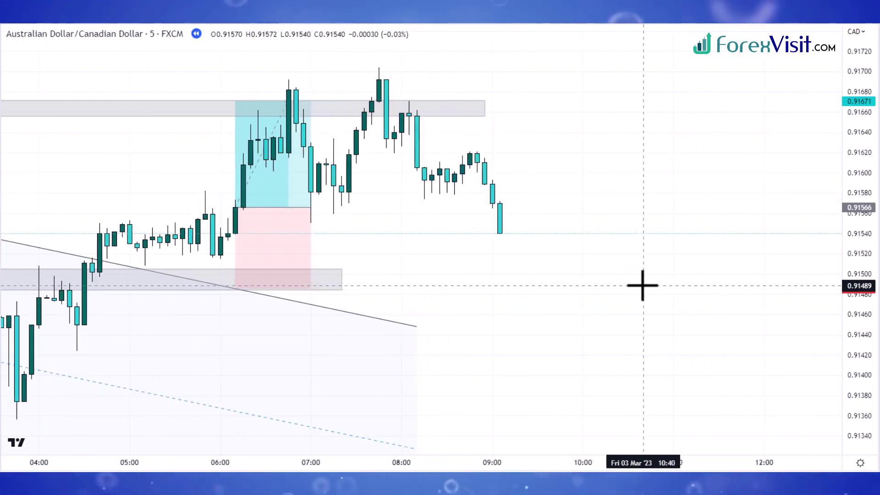
pyautogui.scroll(4, 642, 285)
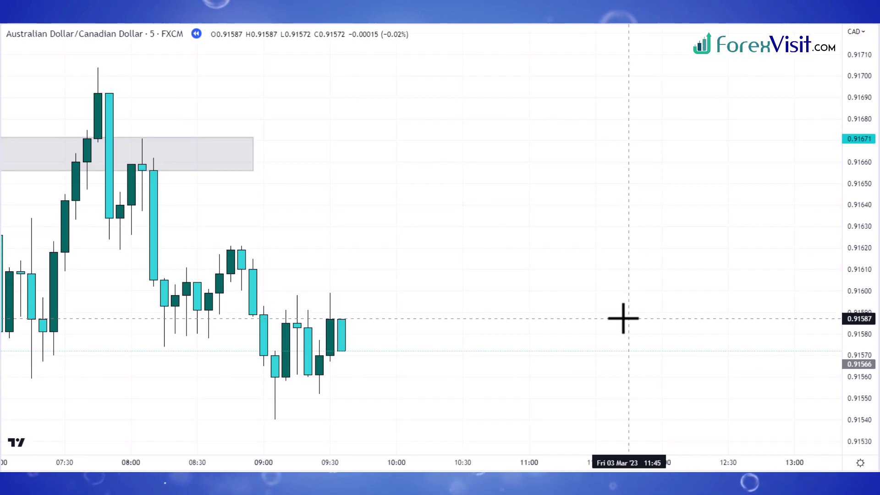
pyautogui.click(109, 84)
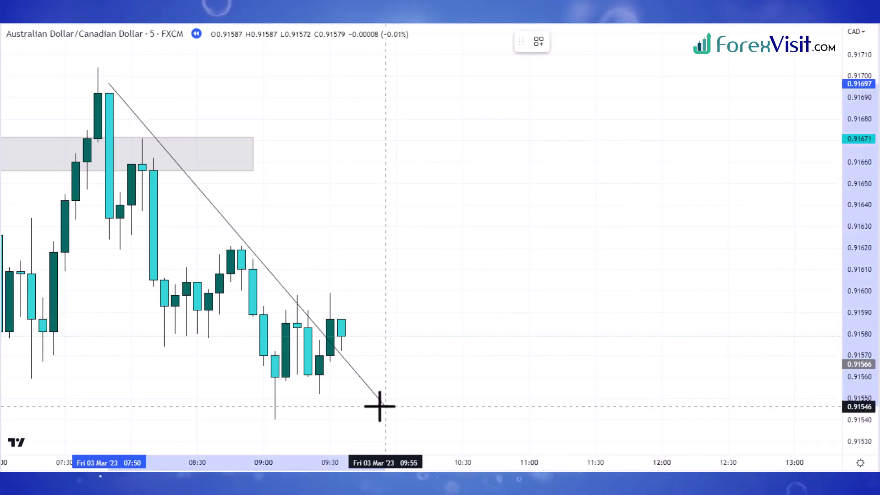
pyautogui.click(386, 407)
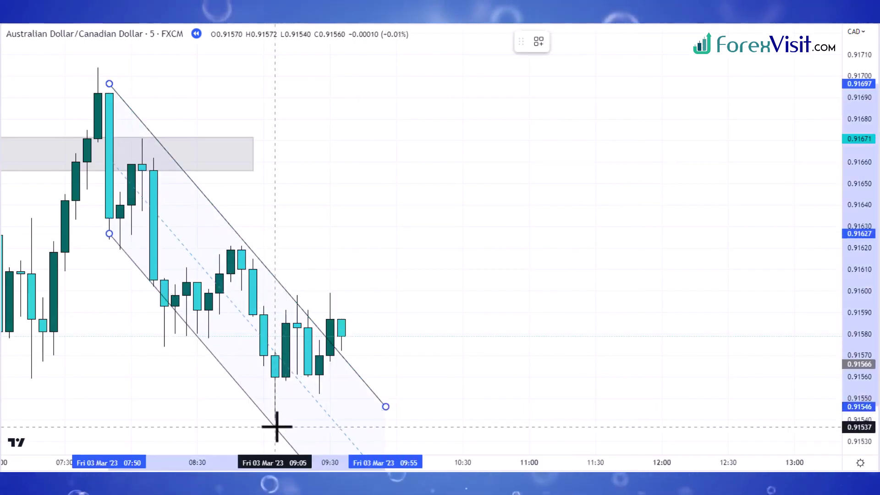
pyautogui.click(458, 261)
# - Extend the start of the second channel back to 07:25, with its upper line starting at 0.91719, and deselect it
pyautogui.scroll(-3, 475, 261)
pyautogui.scroll(-1, 474, 261)
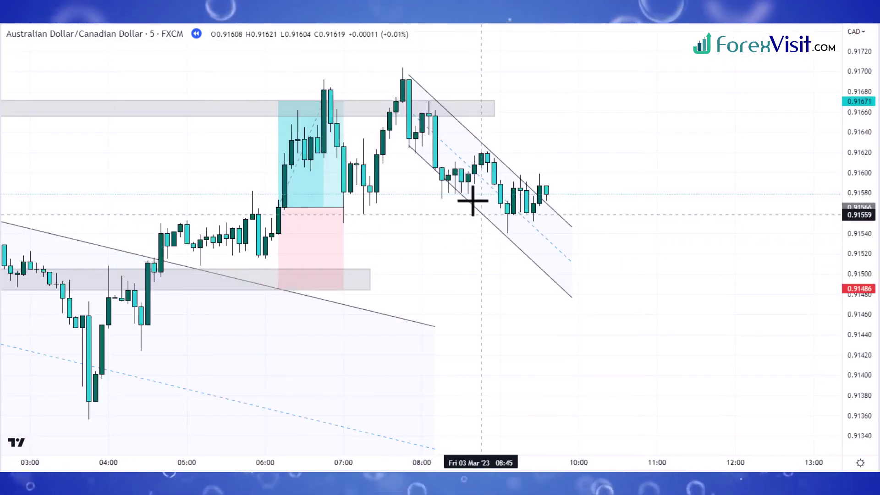
pyautogui.moveTo(409, 144); pyautogui.dragTo(377, 123)
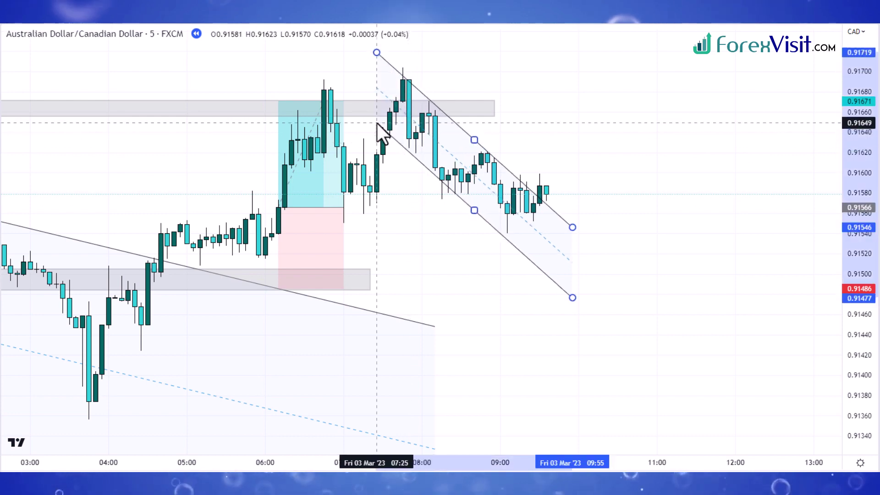
pyautogui.click(569, 125)
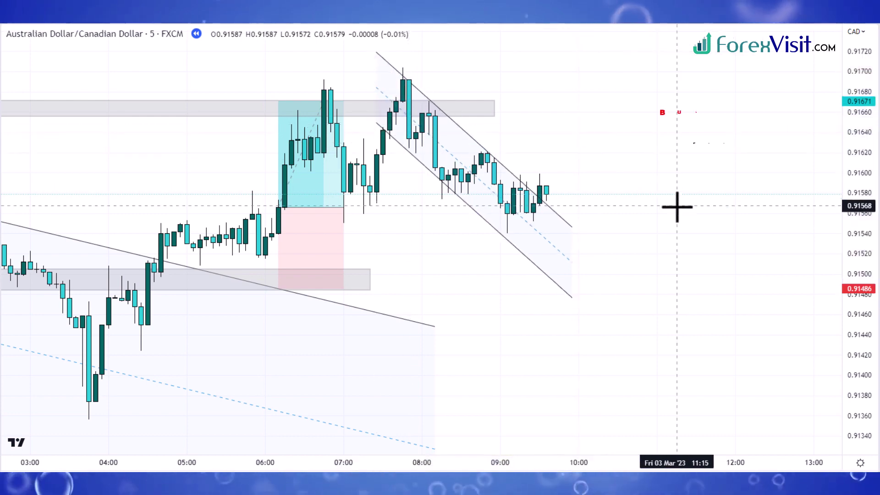
# - Mark a support zone with a rectangle at about 0.91550 to 0.91563, stretching across the lower part of the second channel
pyautogui.scroll(-2, 615, 249)
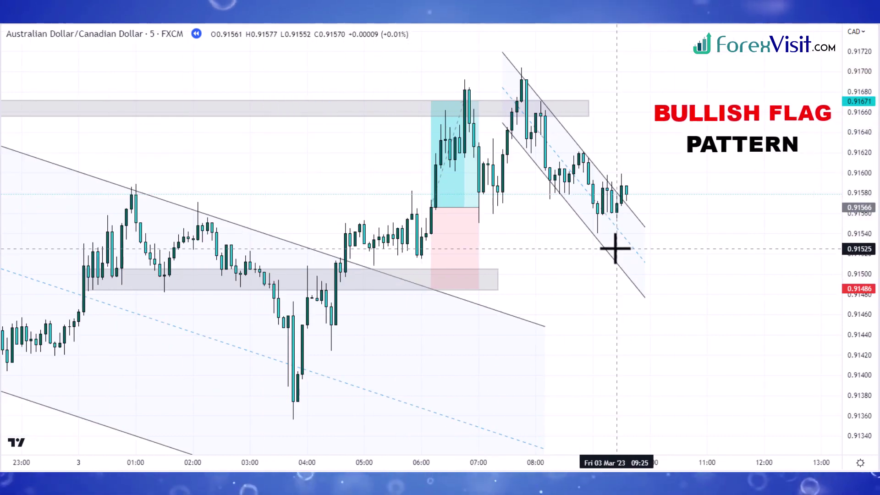
pyautogui.moveTo(302, 223); pyautogui.dragTo(711, 210)
pyautogui.scroll(2, 766, 271)
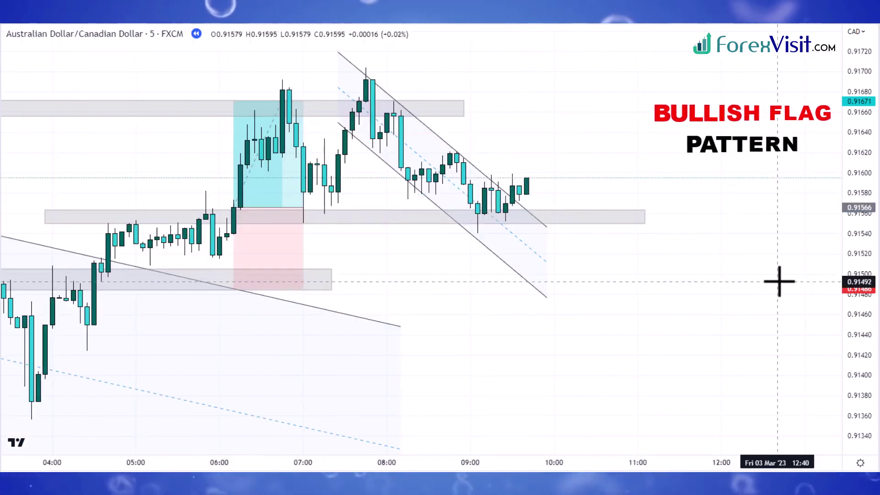
pyautogui.scroll(1, 779, 281)
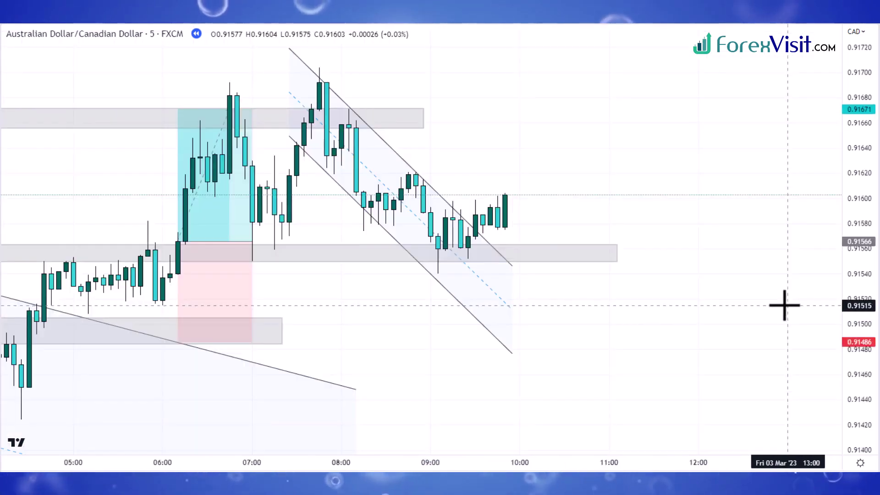
# - Draw a rising trend line from the 0.91540 low at 09:05 beneath the recent lows to about 0.91584 at 10:00
pyautogui.scroll(-1, 785, 305)
pyautogui.scroll(1, 785, 304)
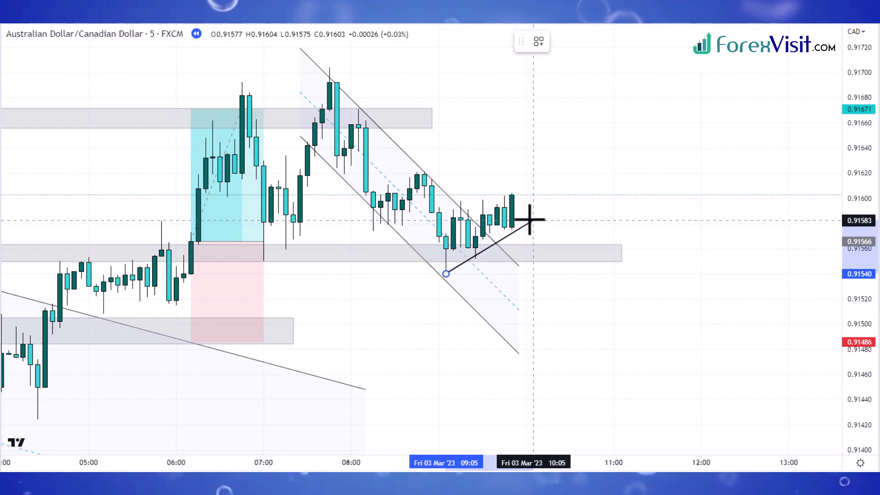
pyautogui.click(528, 219)
pyautogui.scroll(2, 665, 257)
pyautogui.scroll(-2, 665, 257)
# - Capture the chart area, trace the second channel's swings, the breakout and the expected rise with red arrows, and discard the capture
pyautogui.press('Print')
pyautogui.moveTo(23, 32); pyautogui.dragTo(831, 456)
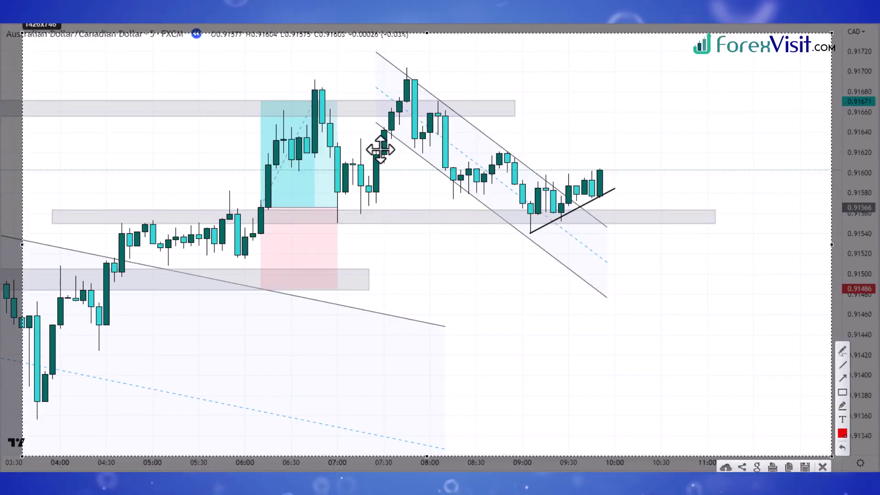
pyautogui.moveTo(551, 180)
pyautogui.mouseDown()
pyautogui.moveTo(566, 208)
pyautogui.moveTo(573, 197)
pyautogui.moveTo(600, 202)
pyautogui.moveTo(600, 158)
pyautogui.moveTo(617, 104)
pyautogui.mouseUp()
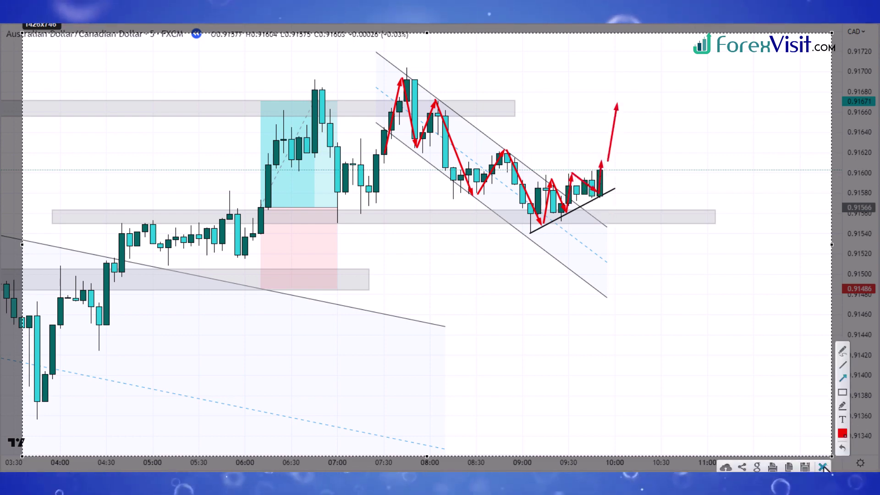
pyautogui.click(823, 467)
# - Place a long position at 0.91603 on the 09:50 candle with stop 0.91564 and target 0.91656, and extend the upper resistance zone to 10:35
pyautogui.scroll(5, 710, 430)
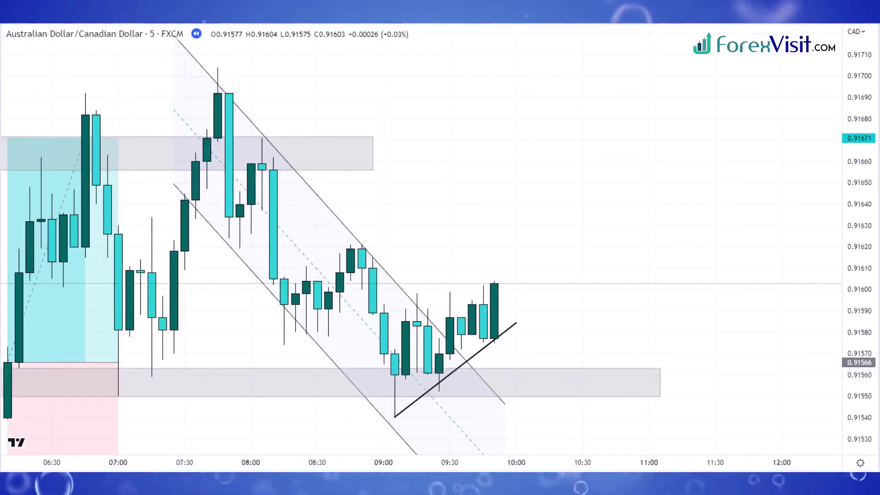
pyautogui.click(494, 283)
pyautogui.moveTo(495, 353); pyautogui.dragTo(497, 367)
pyautogui.scroll(-1, 491, 341)
pyautogui.click(420, 143)
pyautogui.moveTo(591, 136); pyautogui.dragTo(591, 115)
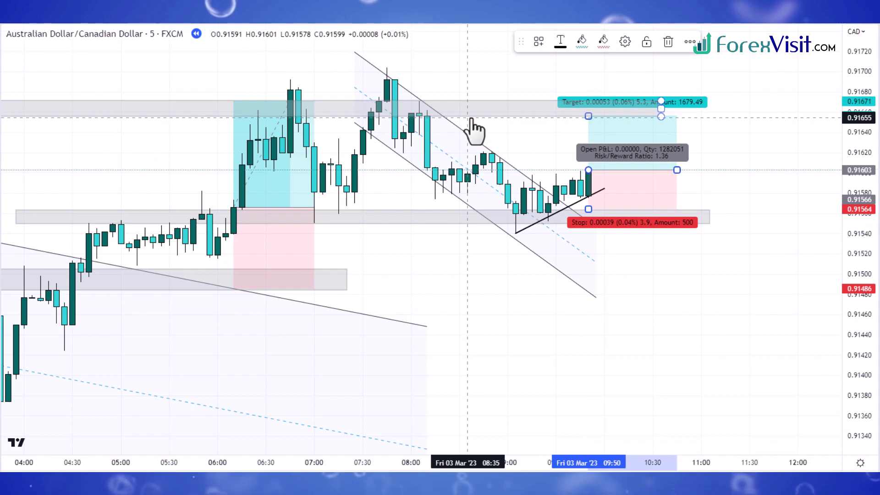
pyautogui.click(474, 113)
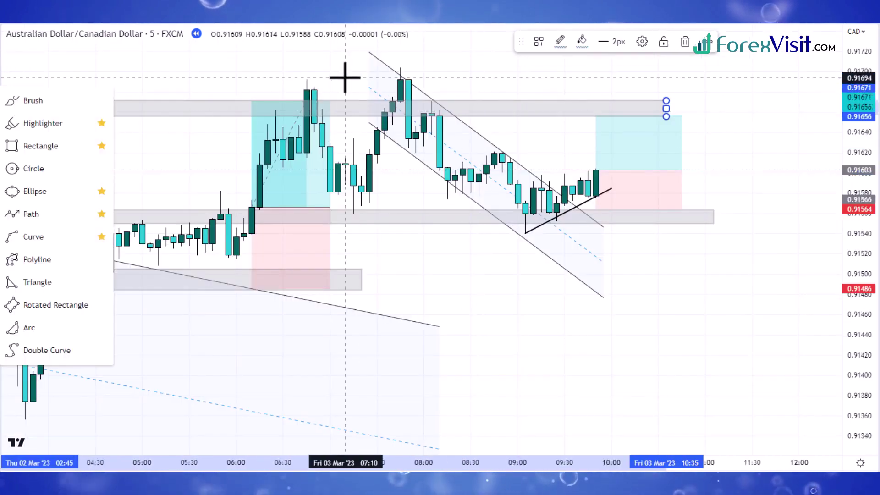
# - Mark a higher resistance zone with a rectangle at about 0.91691 to 0.91703, from the 06:45 high to about 11:25
pyautogui.click(55, 145)
pyautogui.click(307, 81)
pyautogui.click(744, 69)
# - Set the 09:50 long position's target to 0.91689 and stop to 0.91557, widen it, and deselect it
pyautogui.moveTo(595, 116); pyautogui.dragTo(596, 83)
pyautogui.moveTo(681, 170); pyautogui.dragTo(736, 169)
pyautogui.moveTo(595, 209); pyautogui.dragTo(595, 216)
pyautogui.click(687, 295)
# - Advance the bar replay to 12:00 and fit the long position's width to end at about 12:05
pyautogui.hotkey('shift', 'Down')
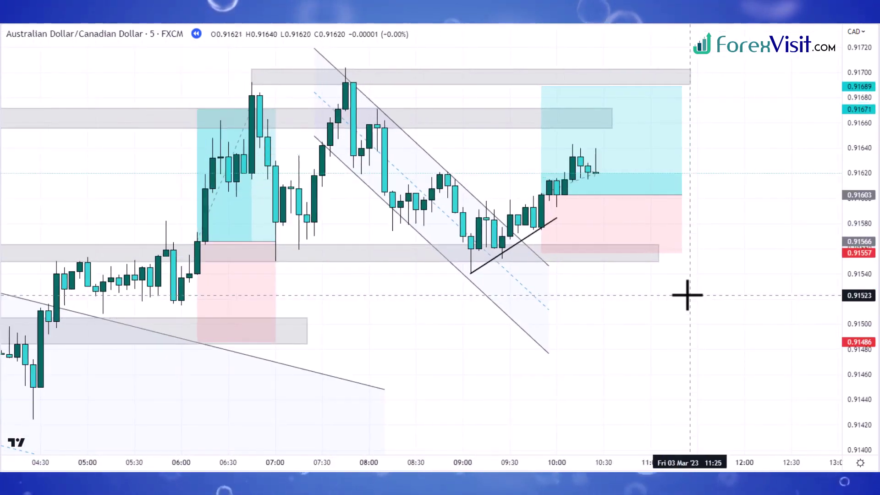
pyautogui.moveTo(619, 250); pyautogui.dragTo(713, 250)
pyautogui.click(727, 248)
pyautogui.click(761, 248)
pyautogui.hotkey('shift', 'Down')
pyautogui.moveTo(626, 258); pyautogui.dragTo(603, 258)
pyautogui.click(666, 235)
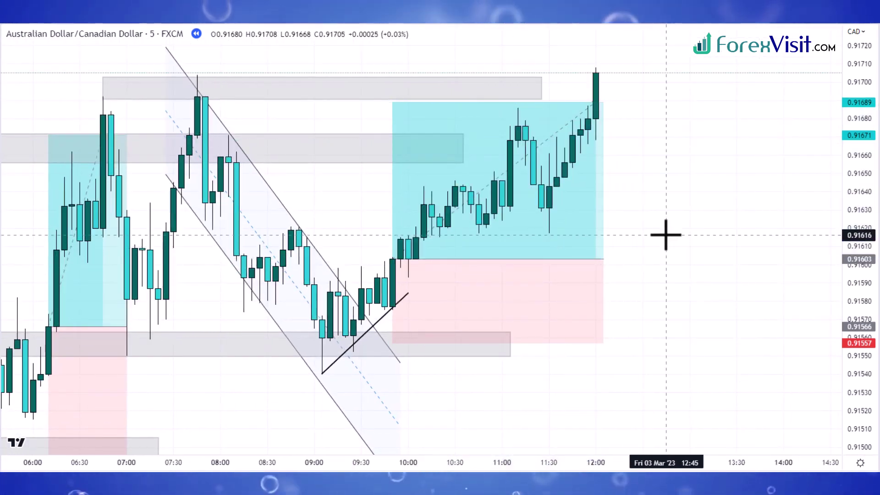
# - Advance the bar replay to the 15:00 candle on 3 March
pyautogui.hotkey('shift', 'Down')
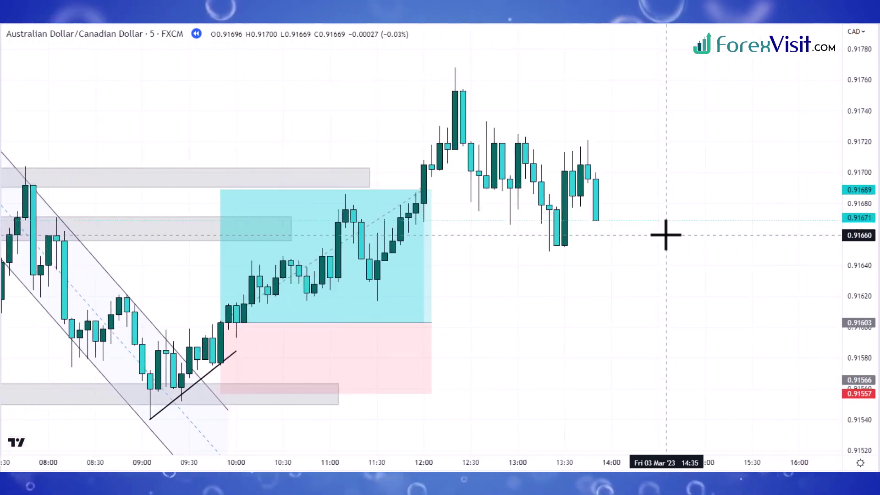
pyautogui.hotkey('shift', 'Down')
pyautogui.hotkey('shift', 'Down')
pyautogui.hotkey('shift', 'Down')
pyautogui.hotkey('shift', 'Down')
pyautogui.hotkey('shift', 'Down')
pyautogui.hotkey('shift', 'Down')
pyautogui.hotkey('shift', 'Down')
pyautogui.hotkey('shift', 'Down')
pyautogui.hotkey('shift', 'Down')
pyautogui.hotkey('shift', 'Down')
pyautogui.hotkey('shift', 'Down')
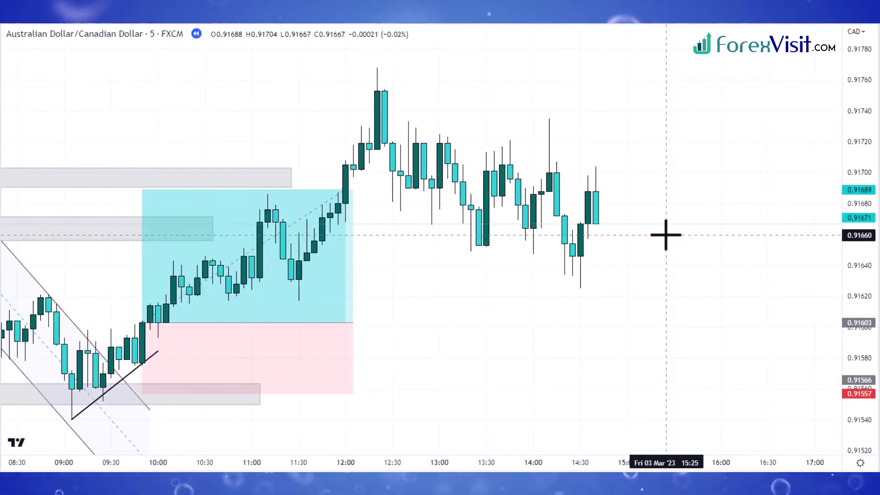
pyautogui.hotkey('shift', 'Down')
pyautogui.hotkey('shift', 'Down')
pyautogui.hotkey('shift', 'Down')
pyautogui.hotkey('shift', 'Down')
# - Draw a descending parallel channel from 0.91764 at 12:20 to 0.91666 at 15:45, with its lower line beneath the swing lows
pyautogui.scroll(3, 672, 229)
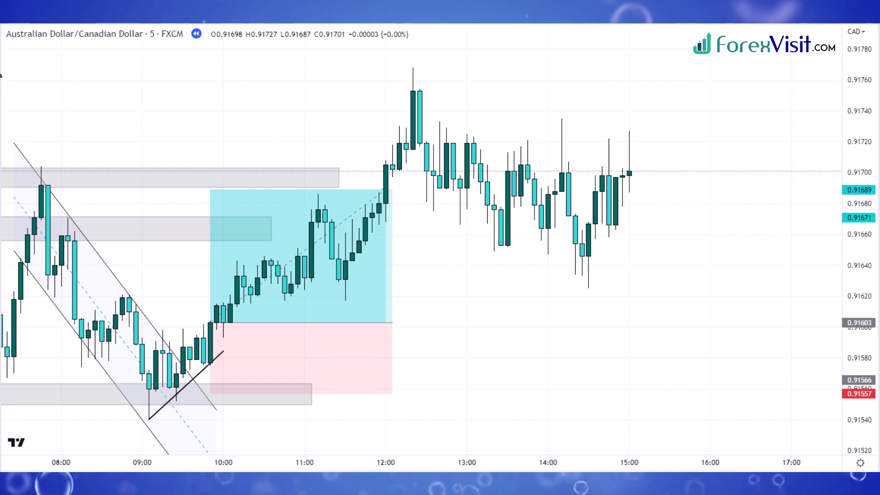
pyautogui.click(1, 75)
pyautogui.click(44, 288)
pyautogui.click(413, 75)
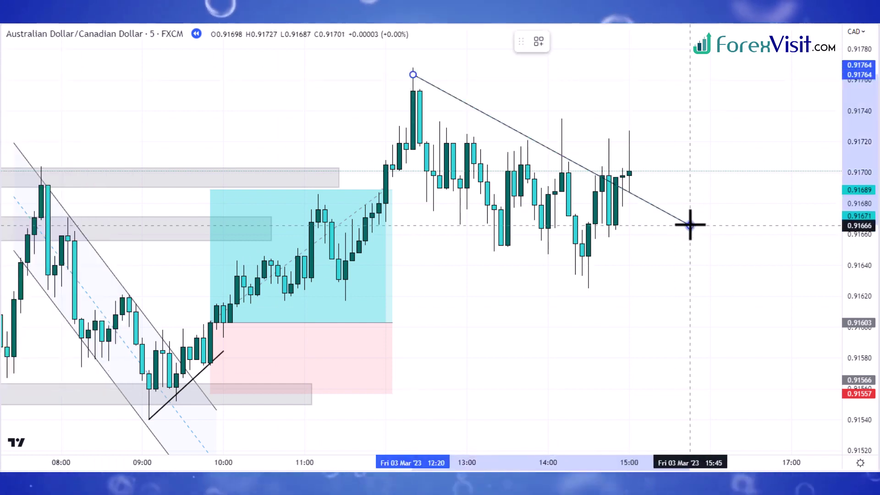
pyautogui.click(690, 225)
pyautogui.click(583, 296)
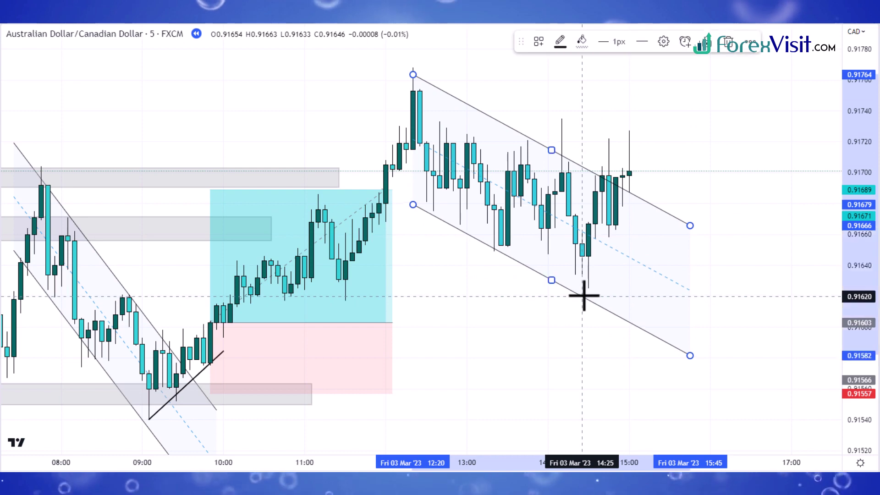
pyautogui.click(551, 333)
# - Advance the replay to 15:50 and refit the flag channel's upper line from about 0.91761 at 12:00 to 0.91681 at 16:10
pyautogui.scroll(-1, 604, 345)
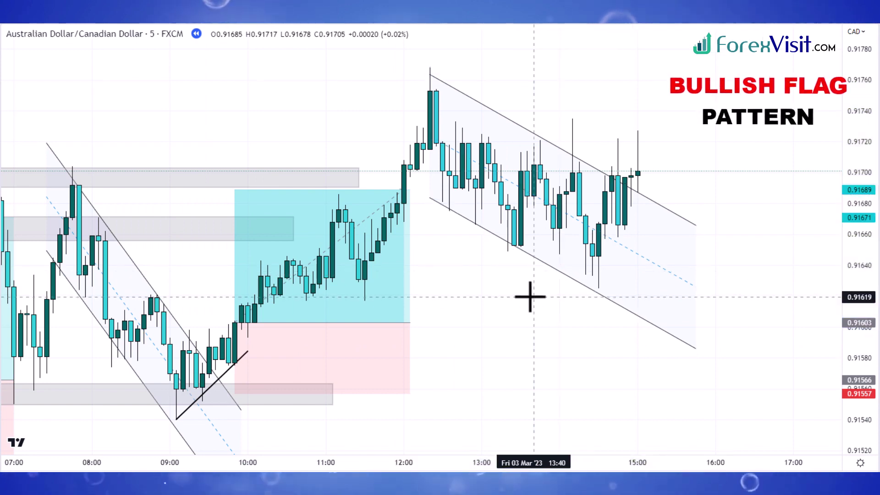
pyautogui.hscroll(5, 583, 296)
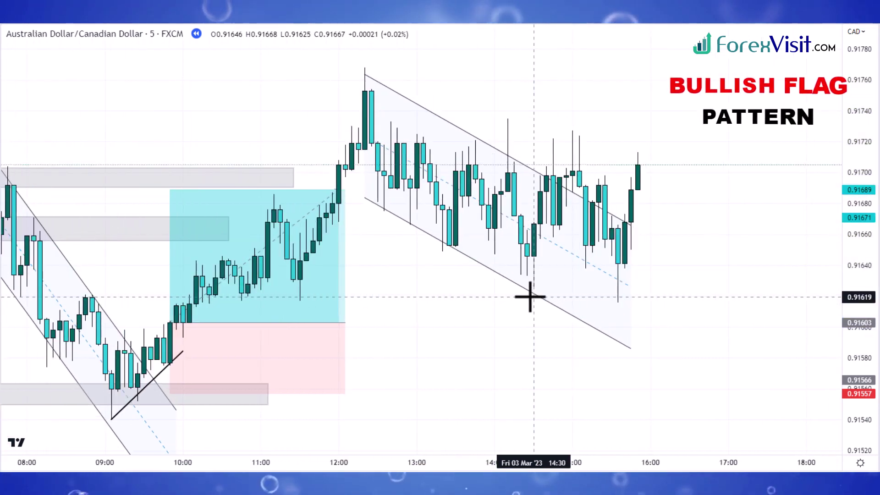
pyautogui.click(408, 226)
pyautogui.moveTo(364, 198); pyautogui.dragTo(338, 198)
pyautogui.moveTo(643, 205); pyautogui.dragTo(663, 202)
pyautogui.moveTo(338, 198); pyautogui.dragTo(339, 201)
pyautogui.click(581, 334)
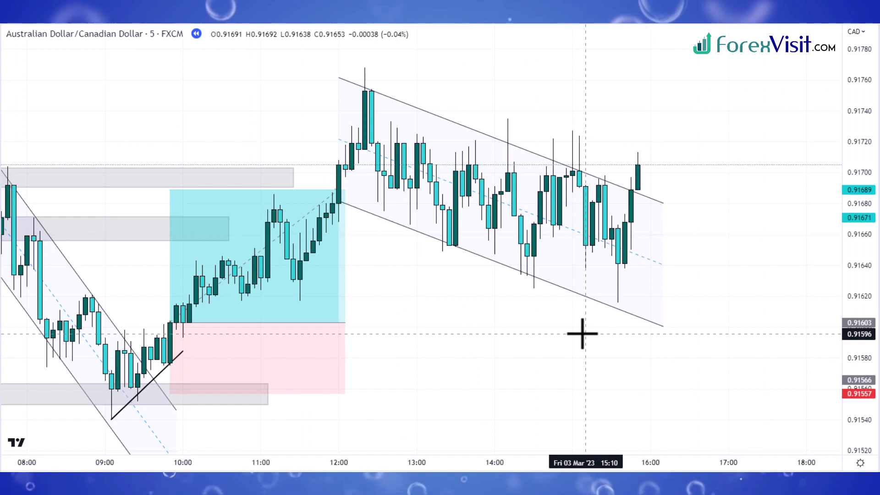
# - Advance the replay to 17:40, extend the flag channel to 0.91660 at 19:10, and lower its bottom line to end at about 0.91573
pyautogui.hotkey('shift', 'Down')
pyautogui.hscroll(6, 582, 333)
pyautogui.moveTo(519, 218); pyautogui.dragTo(760, 253)
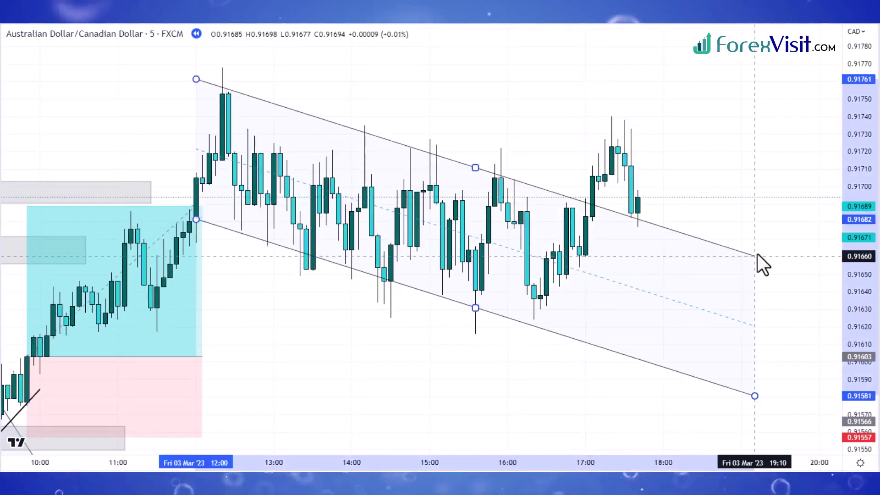
pyautogui.moveTo(479, 308); pyautogui.dragTo(479, 324)
pyautogui.click(438, 369)
# - Advance the bar replay to the 18:00 candle on 3 March and leave the flag channel deselected
pyautogui.scroll(3, 438, 369)
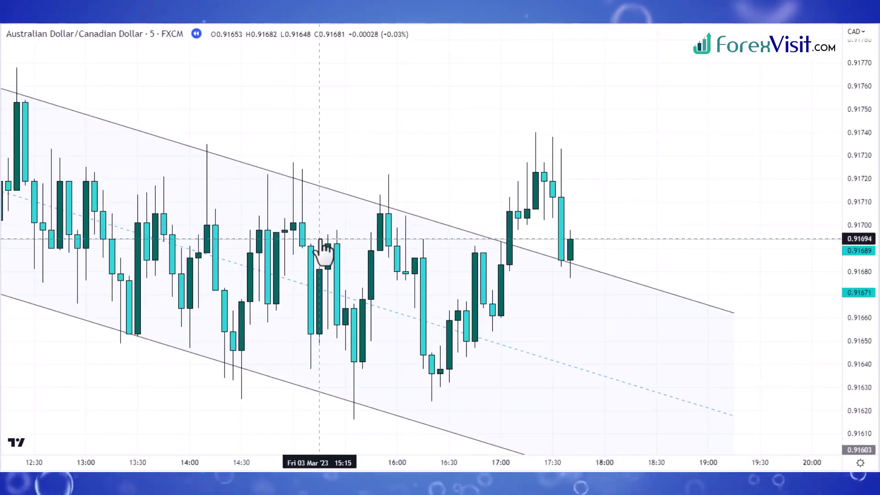
pyautogui.scroll(-5, 485, 288)
pyautogui.scroll(2, 622, 315)
pyautogui.click(622, 314)
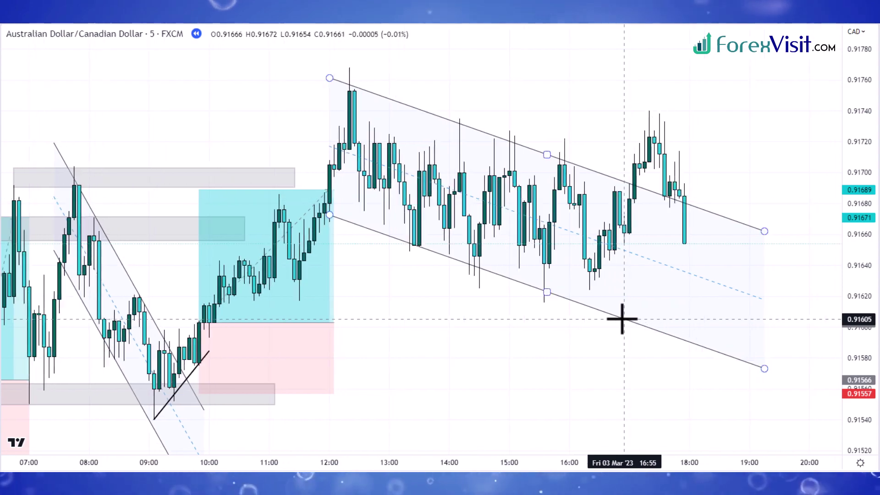
pyautogui.press('Escape')
pyautogui.scroll(-3, 609, 324)
pyautogui.scroll(-3, 585, 336)
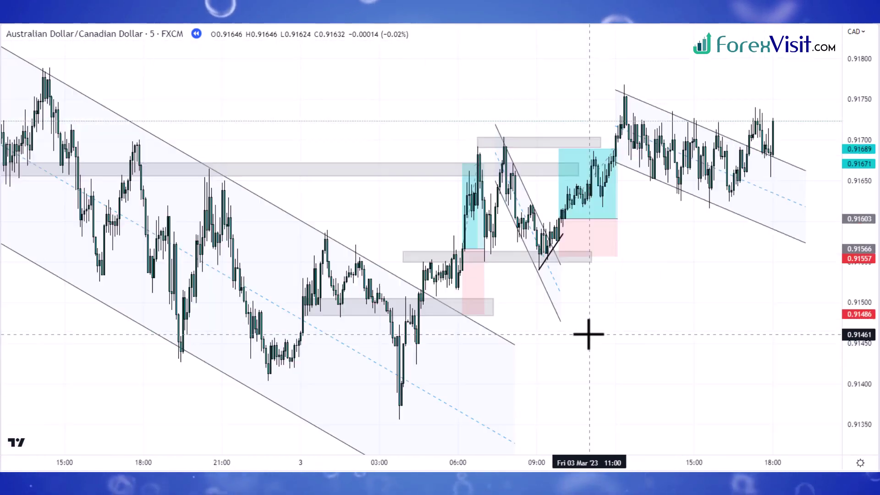
# - Capture the area around the flag channel, trace the impulse, inner swings, breakout and retest with red arrows, and discard the capture
pyautogui.scroll(8, 587, 335)
pyautogui.scroll(-3, 196, 84)
pyautogui.scroll(2, 434, 365)
pyautogui.scroll(-2, 116, 51)
pyautogui.press('Print')
pyautogui.moveTo(117, 51); pyautogui.dragTo(785, 439)
pyautogui.moveTo(149, 257)
pyautogui.mouseDown()
pyautogui.moveTo(196, 95)
pyautogui.moveTo(276, 274)
pyautogui.mouseUp()
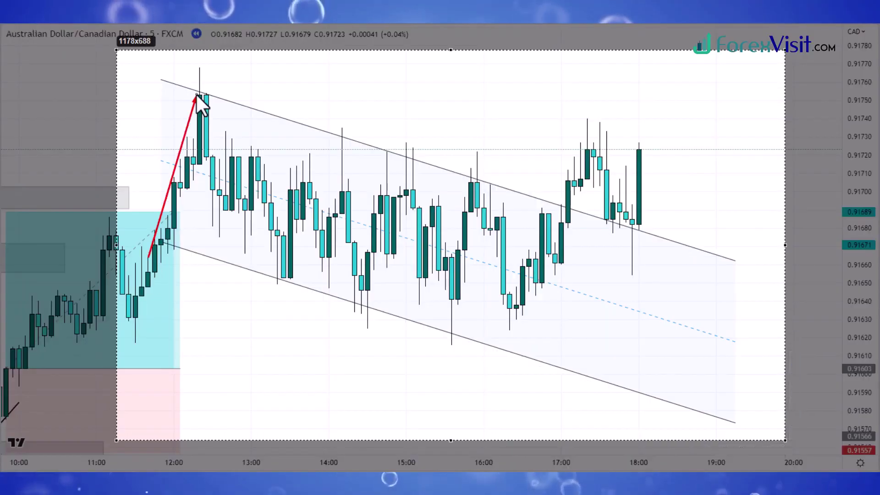
pyautogui.moveTo(277, 274); pyautogui.dragTo(305, 142)
pyautogui.moveTo(304, 142)
pyautogui.mouseDown()
pyautogui.moveTo(328, 284)
pyautogui.moveTo(339, 142)
pyautogui.mouseUp()
pyautogui.moveTo(339, 142); pyautogui.dragTo(379, 300)
pyautogui.moveTo(379, 300); pyautogui.dragTo(408, 158)
pyautogui.moveTo(408, 158); pyautogui.dragTo(445, 329)
pyautogui.moveTo(570, 153)
pyautogui.mouseDown()
pyautogui.moveTo(573, 144)
pyautogui.moveTo(630, 229)
pyautogui.moveTo(663, 105)
pyautogui.moveTo(647, 91)
pyautogui.mouseUp()
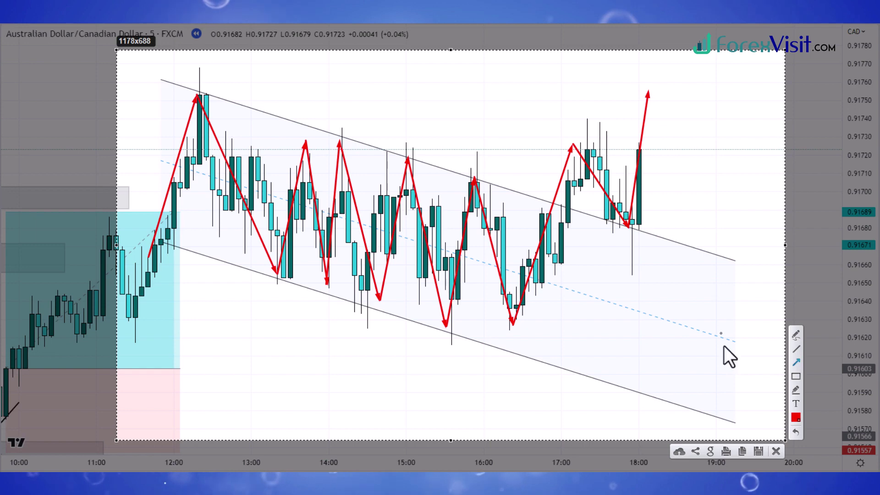
pyautogui.click(774, 451)
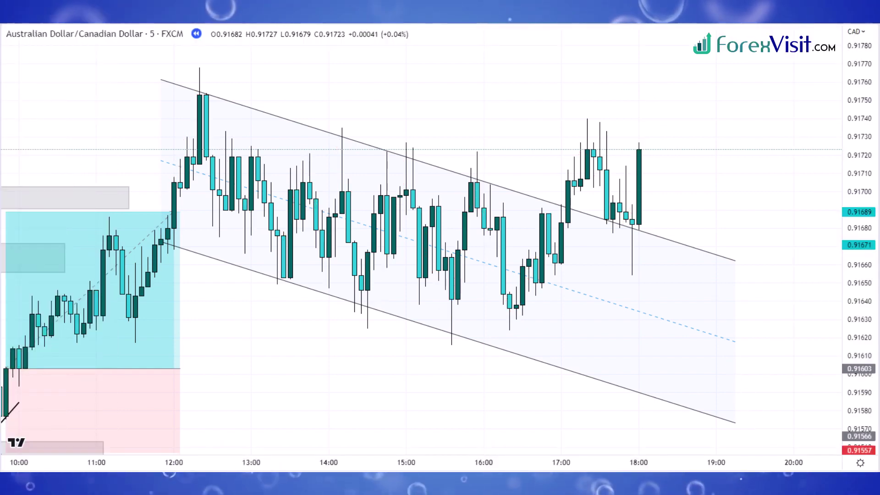
# - Place a long position at 0.91723 on the 18:00 candle with its stop at 0.91661
pyautogui.moveTo(640, 231); pyautogui.dragTo(640, 263)
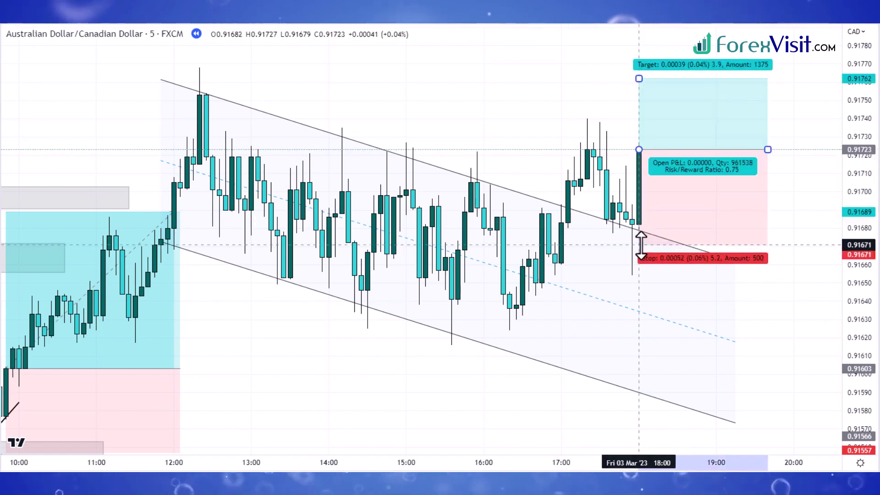
pyautogui.click(770, 324)
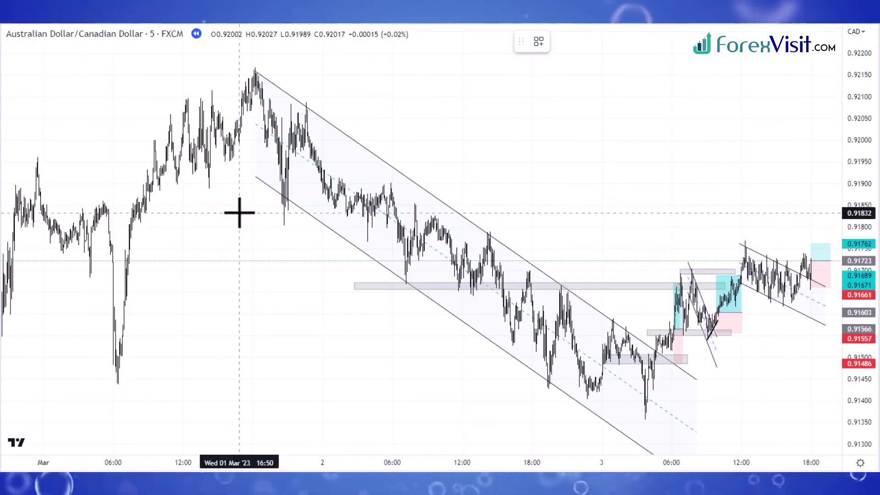
# - Mark a resistance zone with a rectangle at about 0.91823 to 0.91840, stretching from early 1 March to 19:55 on 3 March
pyautogui.click(239, 213)
pyautogui.click(834, 217)
pyautogui.click(748, 193)
pyautogui.scroll(-4, 487, 165)
pyautogui.moveTo(486, 170); pyautogui.dragTo(407, 168)
pyautogui.scroll(-4, 473, 238)
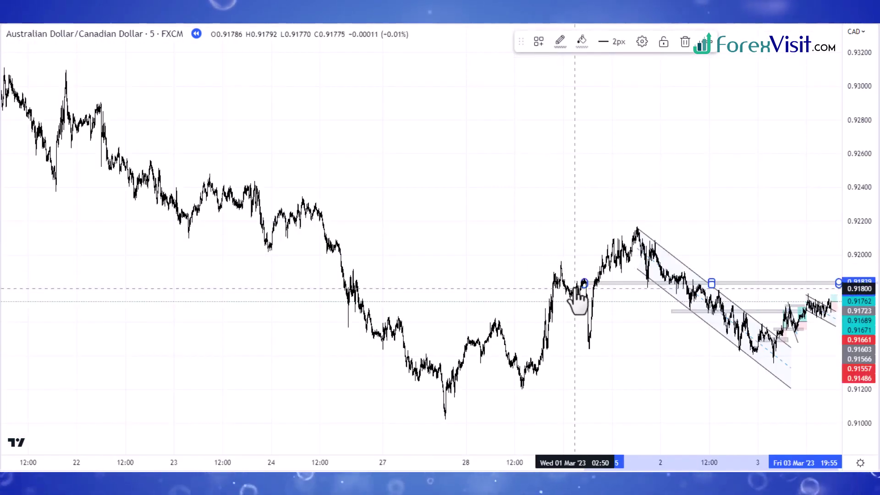
pyautogui.scroll(8, 575, 293)
pyautogui.moveTo(575, 293); pyautogui.dragTo(449, 413)
# - Raise the 18:00 long position's target to 0.91827 and widen the position to about 23:35
pyautogui.scroll(-4, 449, 412)
pyautogui.moveTo(694, 163); pyautogui.dragTo(694, 122)
pyautogui.moveTo(724, 187); pyautogui.dragTo(795, 186)
pyautogui.click(788, 335)
# - Advance the replay past 19:00 on 3 March and shorten the 18:00 long position to end at about 19:25
pyautogui.scroll(4, 787, 336)
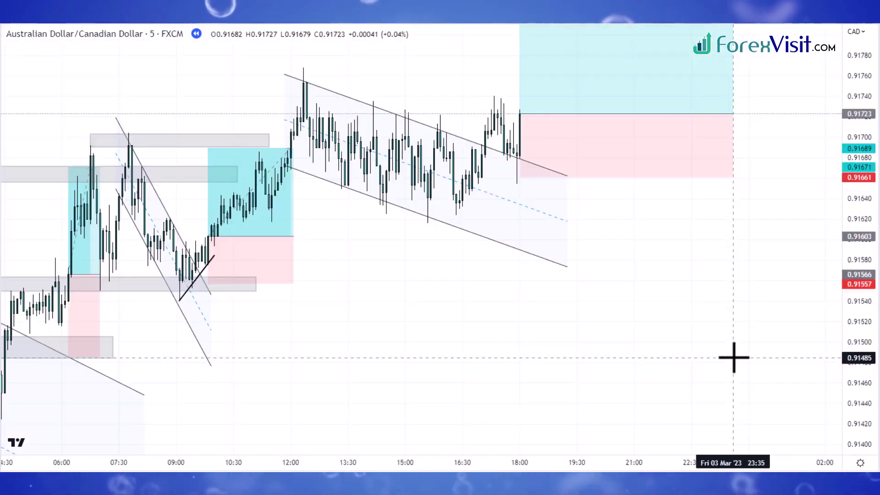
pyautogui.scroll(5, 733, 357)
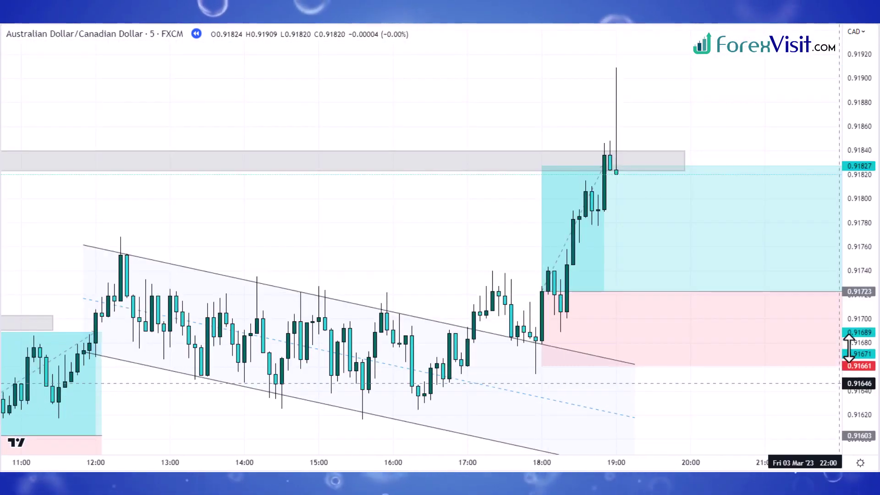
pyautogui.moveTo(852, 356); pyautogui.dragTo(845, 380)
pyautogui.scroll(-1, 795, 358)
pyautogui.moveTo(755, 389); pyautogui.dragTo(591, 389)
pyautogui.moveTo(785, 283); pyautogui.dragTo(502, 281)
pyautogui.click(603, 265)
# - Reset the price scale and advance the bar replay to about 12:20 on 6 March
pyautogui.doubleClick(852, 366)
pyautogui.scroll(-3, 686, 387)
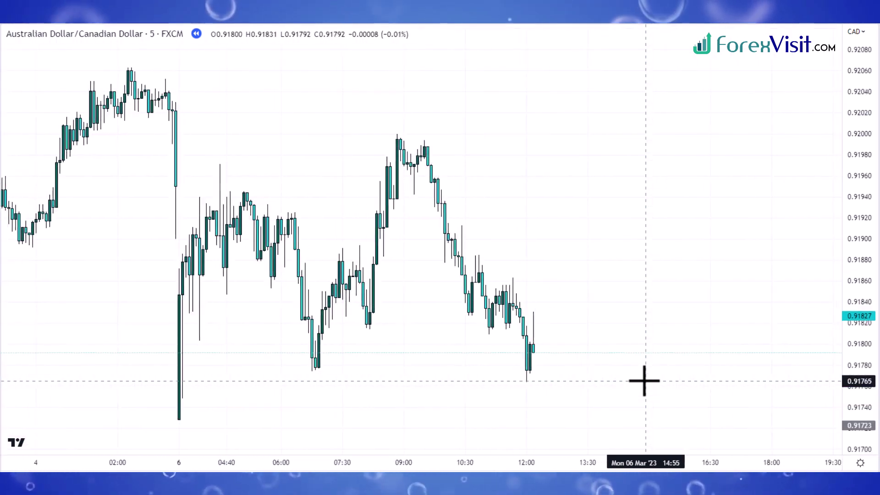
pyautogui.scroll(-2, 537, 350)
# - Draw a rising parallel channel with its lower line from 0.91724 to 0.91887 at 14:40 on 6 March, extending its start back to 18:00 on 3 March
pyautogui.click(442, 308)
pyautogui.click(717, 210)
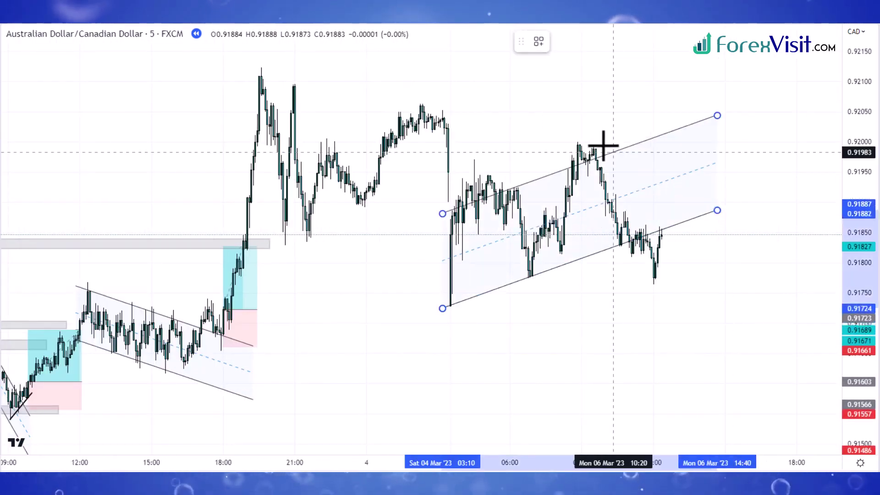
pyautogui.click(591, 137)
pyautogui.click(573, 354)
pyautogui.moveTo(442, 308); pyautogui.dragTo(222, 387)
pyautogui.click(426, 412)
# - Capture the rising channel area, trace its swings, the downside break, retest and expected fall with red arrows, and discard the capture
pyautogui.scroll(2, 568, 358)
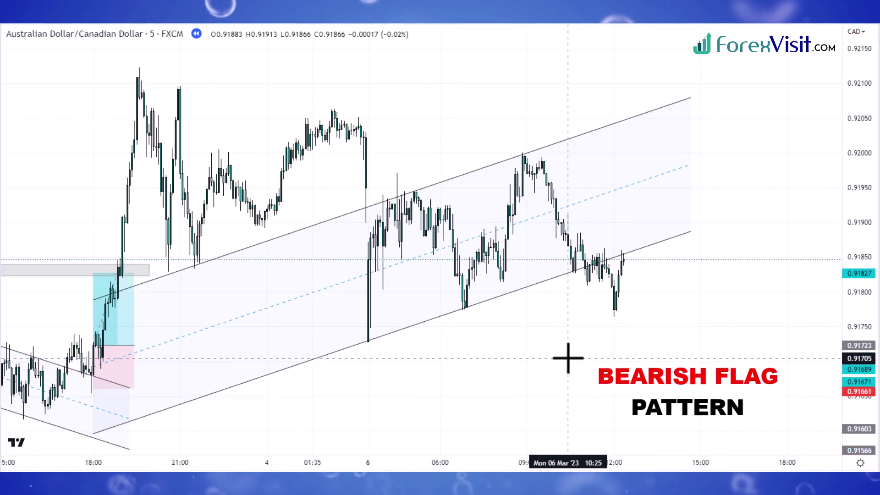
pyautogui.scroll(-1, 568, 358)
pyautogui.scroll(1, 568, 359)
pyautogui.scroll(-1, 569, 362)
pyautogui.scroll(1, 577, 339)
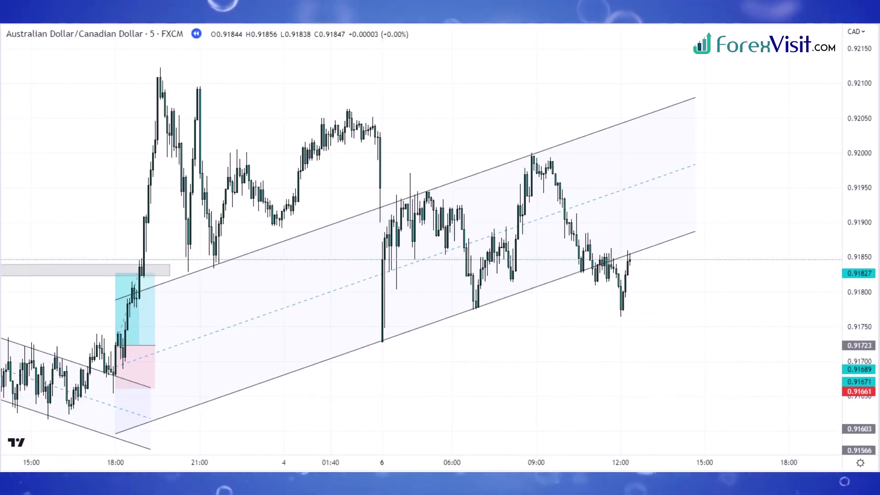
pyautogui.press('Print')
pyautogui.moveTo(70, 39); pyautogui.dragTo(804, 443)
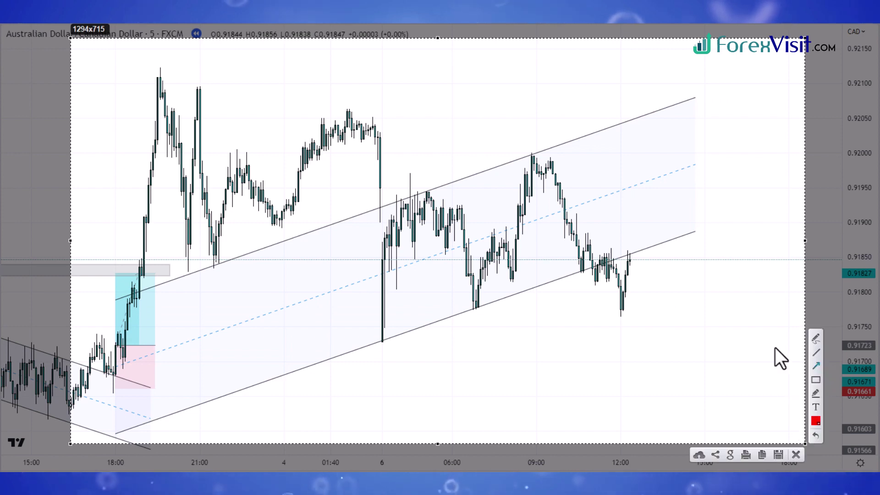
pyautogui.moveTo(219, 257)
pyautogui.mouseDown()
pyautogui.moveTo(341, 141)
pyautogui.moveTo(341, 108)
pyautogui.mouseUp()
pyautogui.moveTo(341, 108)
pyautogui.mouseDown()
pyautogui.moveTo(380, 362)
pyautogui.moveTo(386, 341)
pyautogui.mouseUp()
pyautogui.moveTo(386, 341)
pyautogui.mouseDown()
pyautogui.moveTo(426, 230)
pyautogui.moveTo(423, 192)
pyautogui.mouseUp()
pyautogui.moveTo(423, 191)
pyautogui.mouseDown()
pyautogui.moveTo(477, 296)
pyautogui.moveTo(529, 155)
pyautogui.moveTo(623, 316)
pyautogui.moveTo(646, 251)
pyautogui.moveTo(690, 350)
pyautogui.mouseUp()
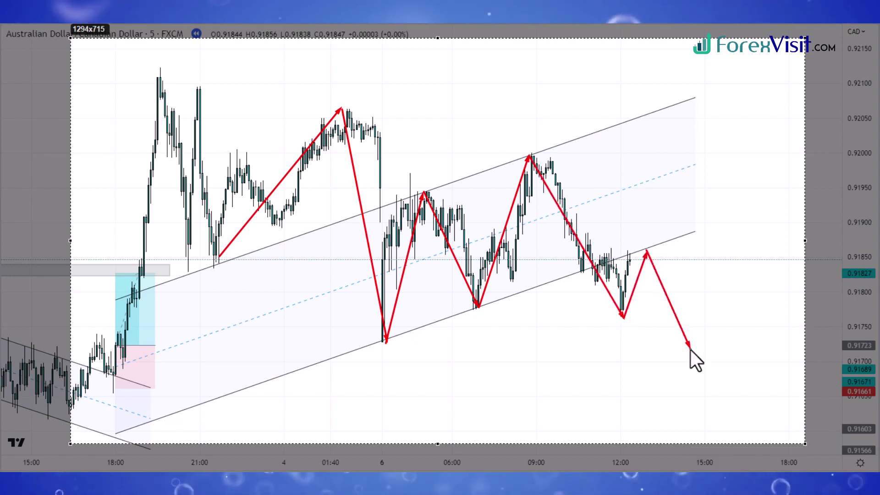
pyautogui.click(798, 453)
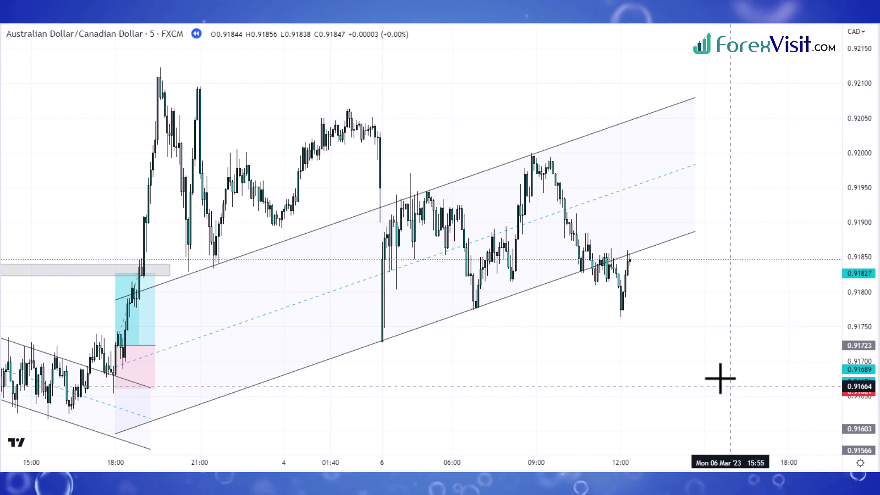
# - Advance the bar replay to the 12:25 candle on 6 March, framing the retest of the rising channel's lower line
pyautogui.scroll(6, 720, 379)
pyautogui.moveTo(553, 391); pyautogui.dragTo(737, 367)
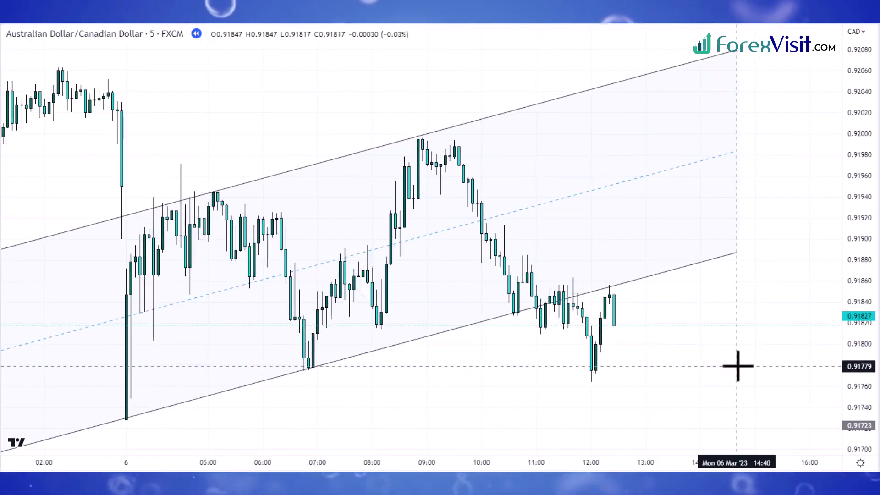
# - Advance the bar replay to 12:30 on 6 March and draw a falling trend line across the highs from about 10:45 to 12:45
pyautogui.scroll(4, 664, 364)
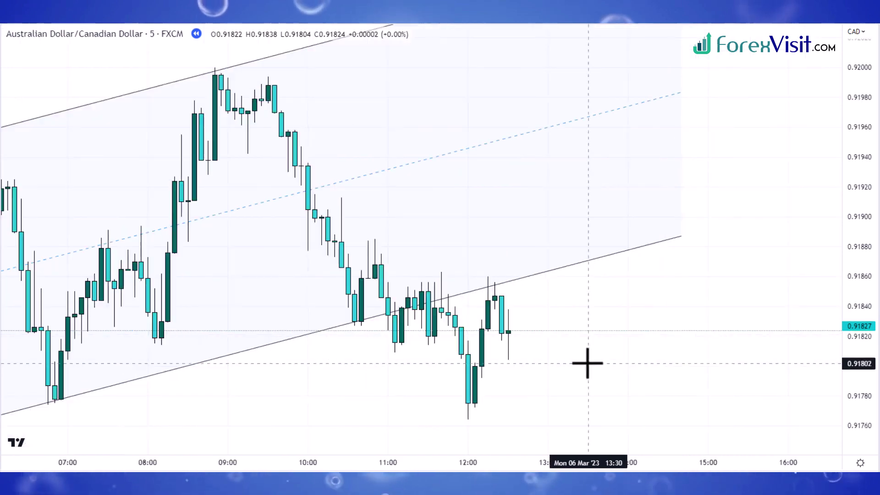
pyautogui.moveTo(586, 363); pyautogui.dragTo(697, 363)
pyautogui.click(4, 59)
pyautogui.click(29, 59)
pyautogui.click(477, 250)
pyautogui.click(637, 297)
pyautogui.scroll(-1, 671, 356)
pyautogui.click(634, 333)
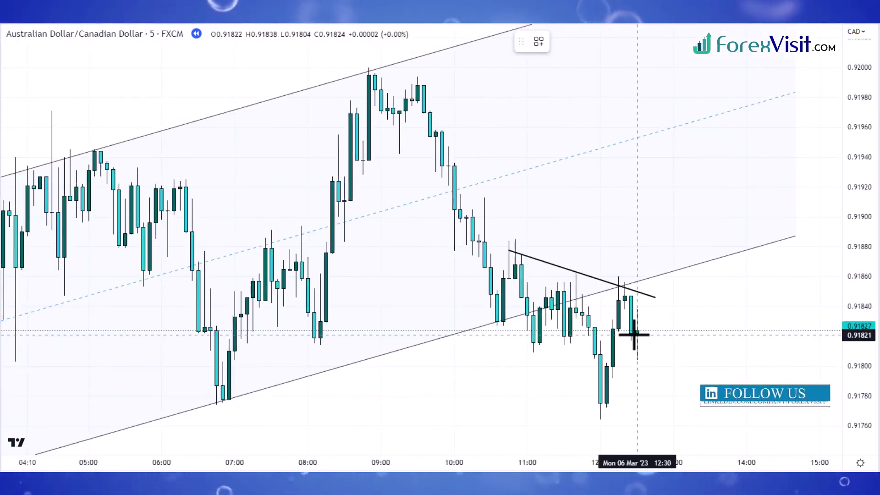
# - Place a short position at the 12:25 candle with its entry at 0.91822 and stop at 0.91883
pyautogui.scroll(4, 666, 338)
pyautogui.scroll(-4, 666, 320)
pyautogui.moveTo(659, 271); pyautogui.dragTo(660, 256)
# - Draw a support zone at about 0.9161 to 0.9163, from about 13:20 on 3 March to 14:45 on 6 March
pyautogui.scroll(-10, 652, 269)
pyautogui.scroll(-1, 451, 298)
pyautogui.scroll(2, 454, 298)
pyautogui.scroll(-3, 571, 336)
pyautogui.scroll(7, 571, 336)
pyautogui.click(92, 405)
pyautogui.click(826, 422)
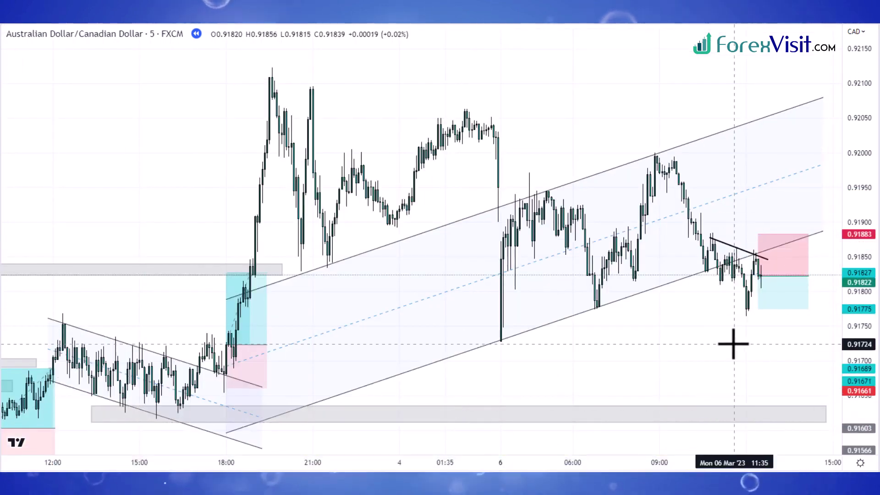
# - Set the short position's stop to 0.91911 and its target to 0.91637, just above the support zone
pyautogui.scroll(-5, 732, 343)
pyautogui.moveTo(732, 344); pyautogui.dragTo(396, 344)
pyautogui.moveTo(456, 221); pyautogui.dragTo(455, 204)
pyautogui.moveTo(484, 261); pyautogui.dragTo(640, 261)
pyautogui.moveTo(456, 292); pyautogui.dragTo(456, 380)
pyautogui.click(448, 365)
pyautogui.scroll(7, 448, 366)
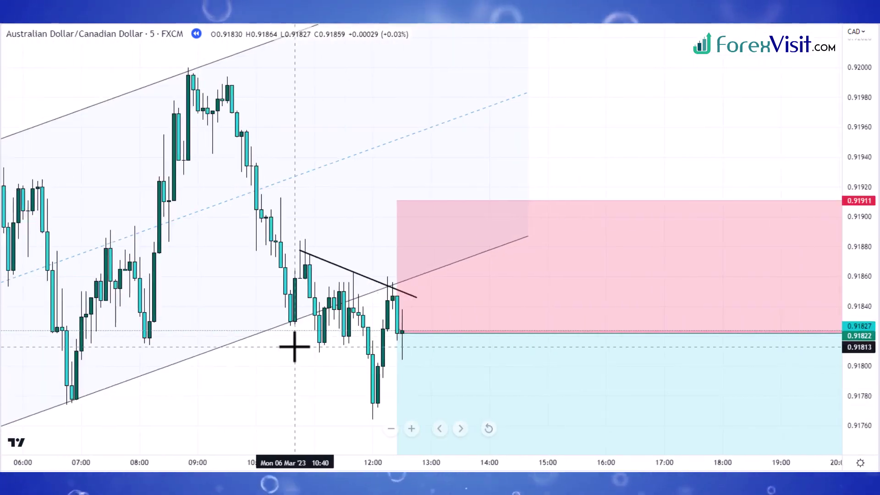
# - Shorten the short position's box to end at about 18:50 on 6 March
pyautogui.scroll(-3, 294, 348)
pyautogui.moveTo(673, 308); pyautogui.dragTo(282, 308)
pyautogui.scroll(3, 673, 308)
pyautogui.moveTo(750, 331); pyautogui.dragTo(565, 331)
pyautogui.click(654, 356)
pyautogui.scroll(2, 654, 356)
pyautogui.moveTo(641, 283); pyautogui.dragTo(584, 283)
pyautogui.moveTo(687, 289); pyautogui.dragTo(814, 288)
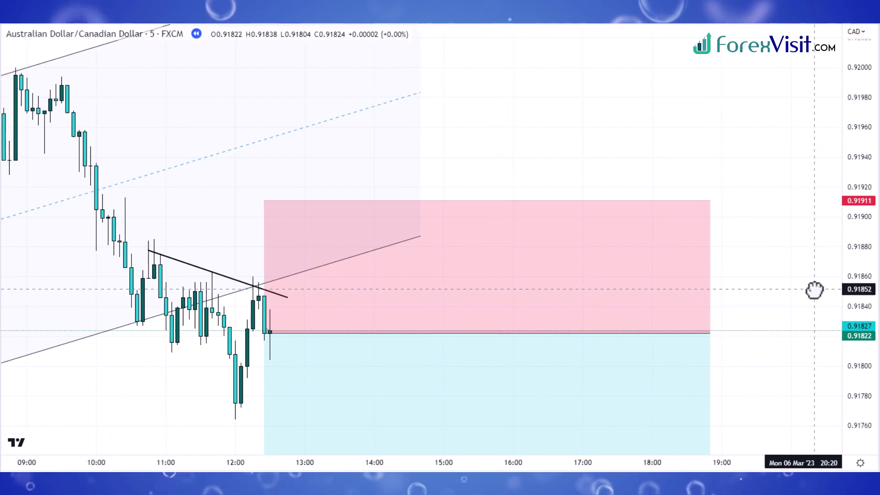
# - Advance the bar replay to the 14:15 candle on 6 March and trim the short position's box to end at about 14:10
pyautogui.hotkey('shift', 'Down')
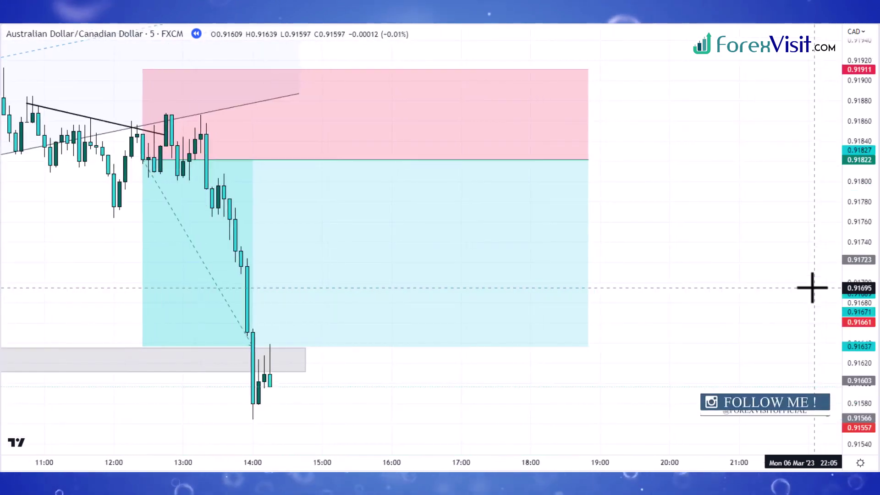
pyautogui.click(583, 159)
pyautogui.moveTo(583, 159); pyautogui.dragTo(268, 159)
# - Advance the replay to 17:25 on 6 March and draw a rising trend line from 0.91021 at 18:00 on 27 February to 0.91552 at 02:50 on 7 March
pyautogui.scroll(-3, 615, 228)
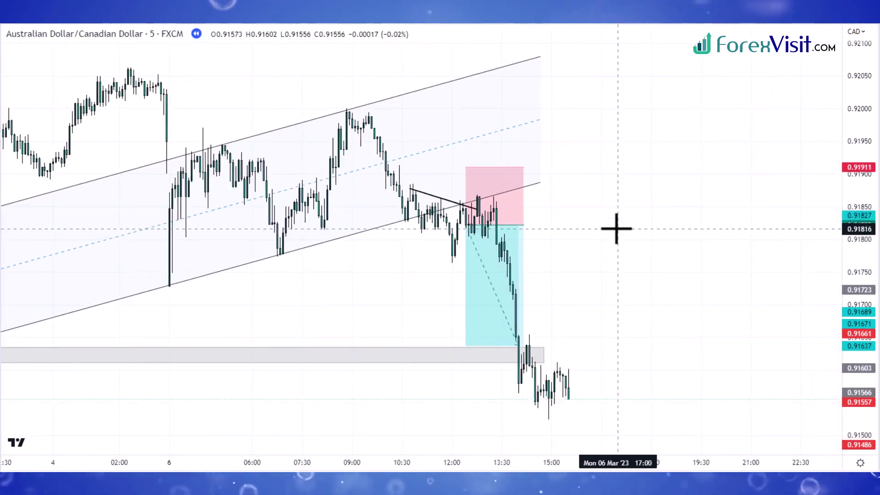
pyautogui.scroll(5, 563, 333)
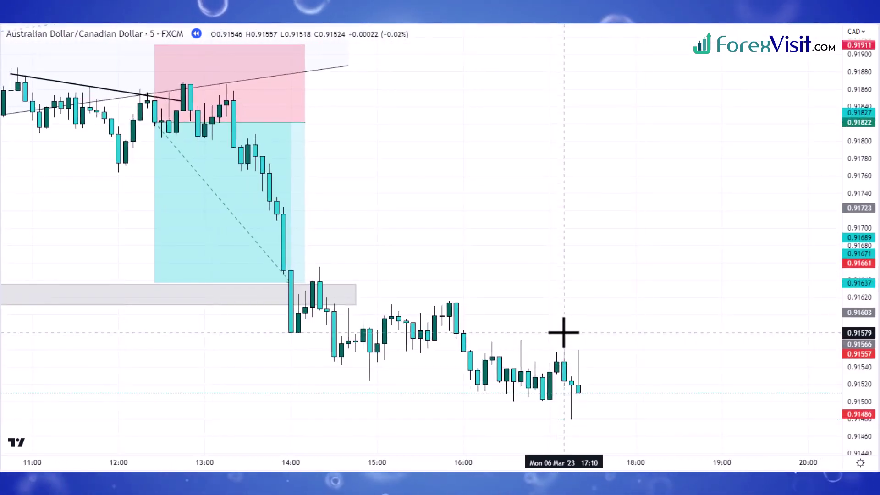
pyautogui.scroll(-10, 564, 332)
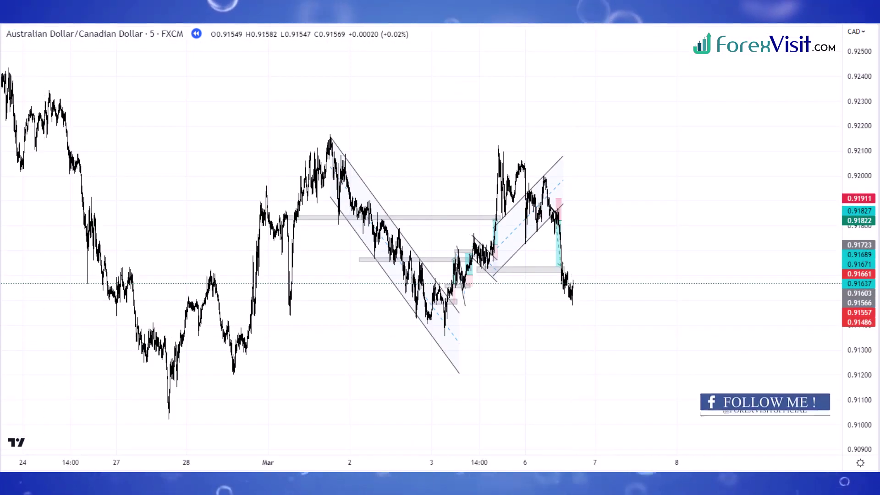
pyautogui.moveTo(166, 420)
pyautogui.mouseDown()
pyautogui.moveTo(585, 274)
pyautogui.moveTo(605, 287)
pyautogui.mouseUp()
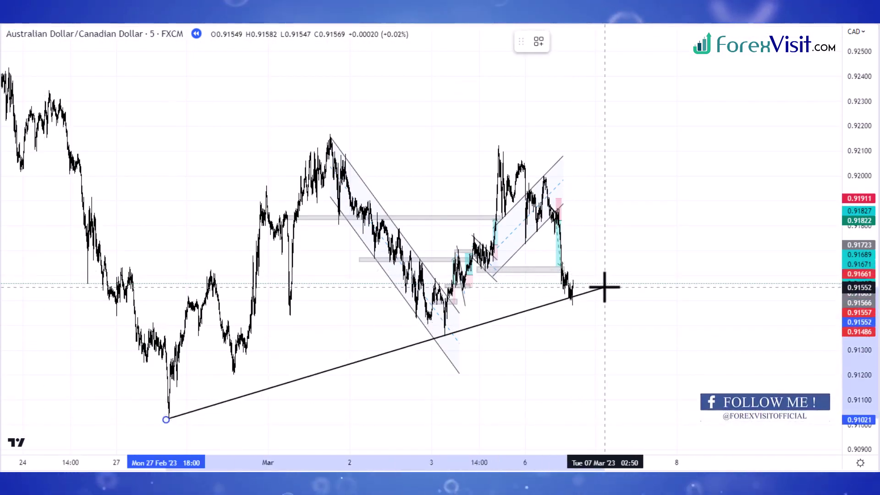
pyautogui.click(585, 334)
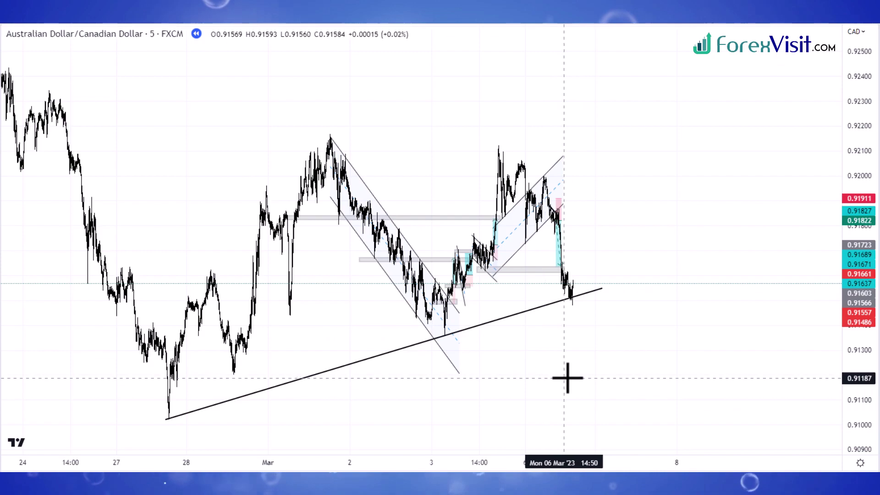
# - Examine the price touch on the rising trend line and advance the bar replay to the 18:00 candle on 6 March
pyautogui.scroll(8, 569, 378)
pyautogui.scroll(3, 575, 393)
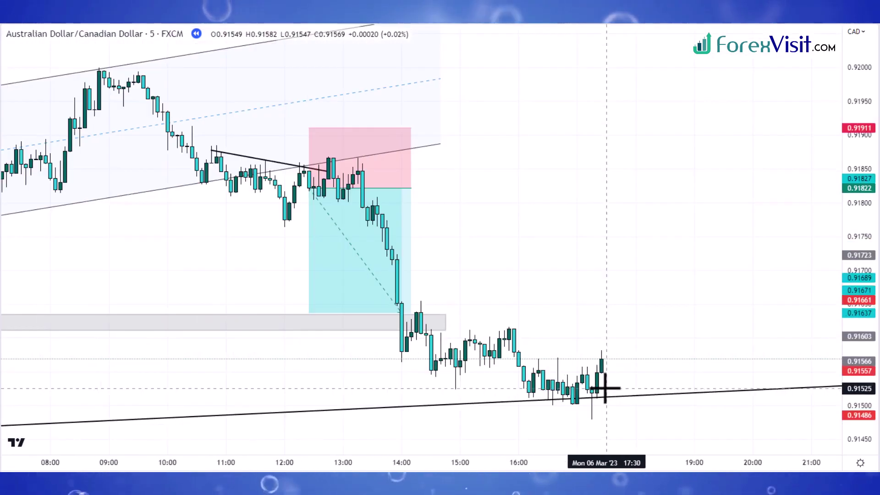
pyautogui.scroll(-10, 595, 387)
pyautogui.scroll(10, 664, 316)
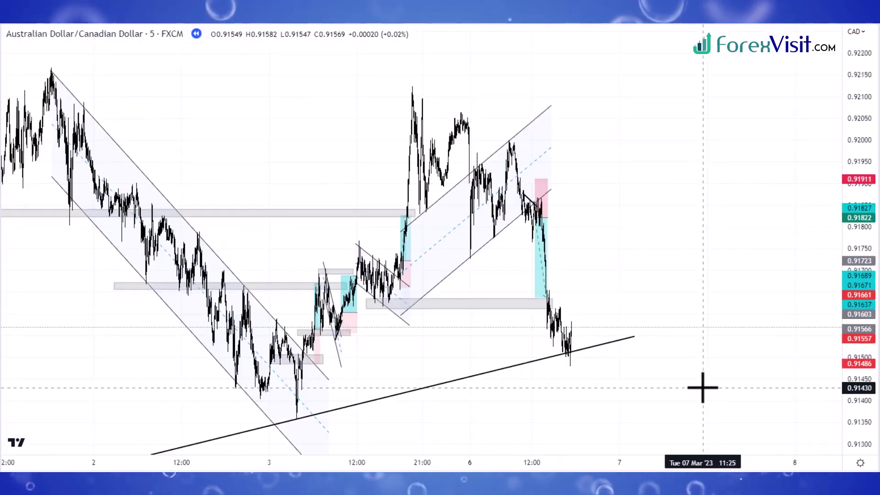
pyautogui.scroll(2, 455, 403)
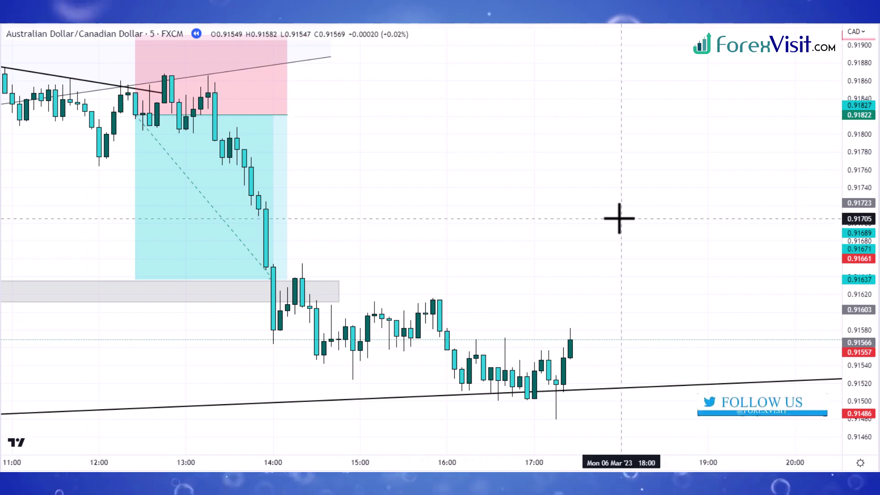
pyautogui.hotkey('shift', 'Down')
# - Draw a falling parallel channel with its upper line from 0.91654 at 14:20 to 0.91539 at 18:50, extending its start back to about 13:25
pyautogui.scroll(-6, 615, 240)
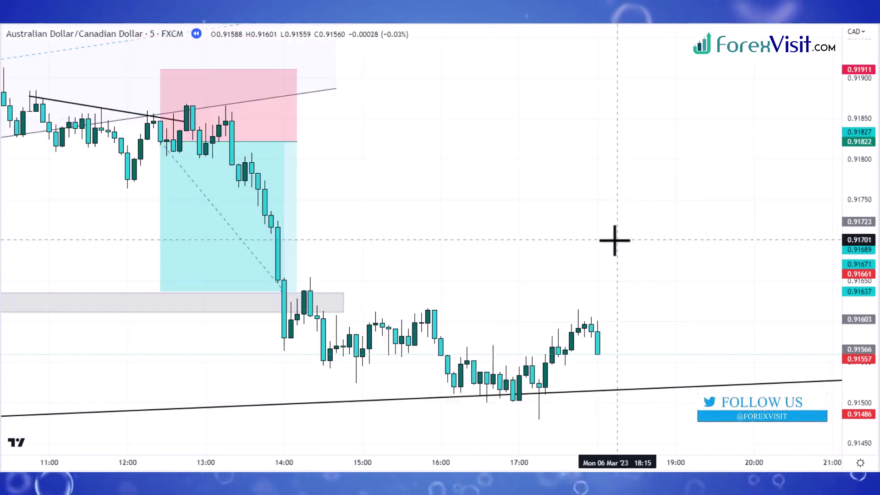
pyautogui.click(2, 60)
pyautogui.click(52, 286)
pyautogui.click(448, 302)
pyautogui.click(657, 380)
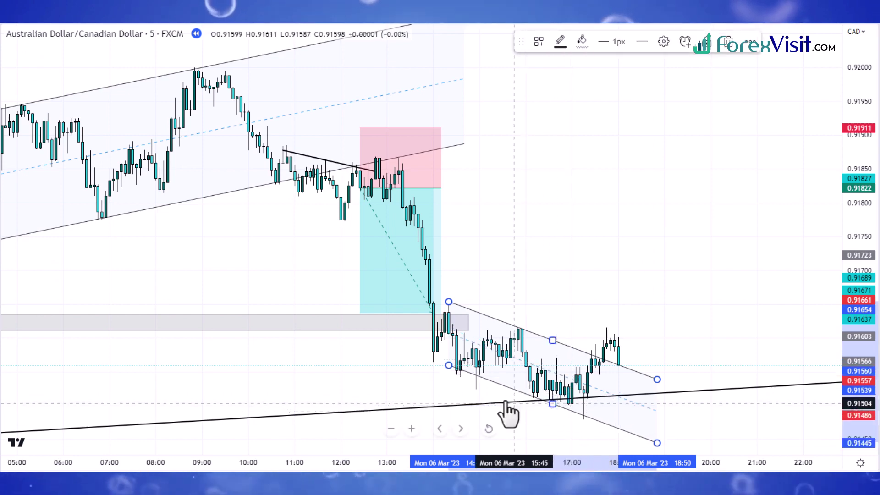
pyautogui.click(568, 312)
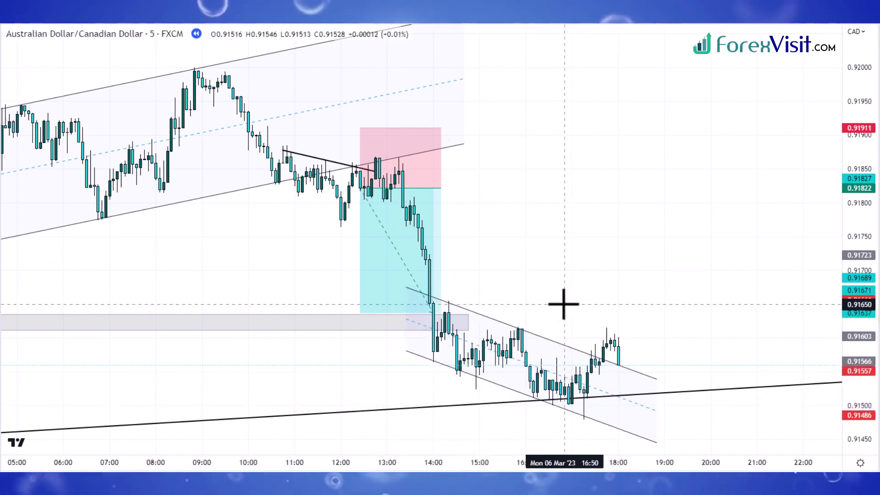
# - Draw a retest zone at about 0.9155 to 0.9156 from 14:15 to 18:50, and advance the bar replay to the 18:10 candle
pyautogui.scroll(3, 563, 304)
pyautogui.scroll(-2, 561, 298)
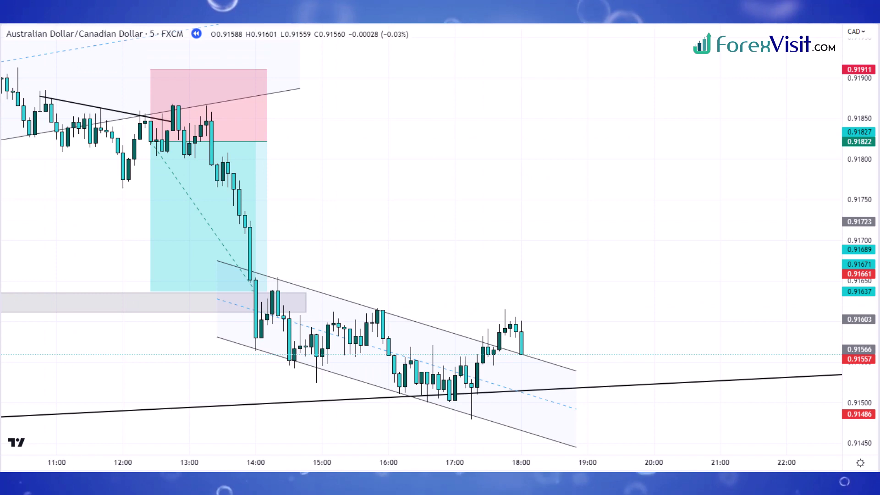
pyautogui.click(273, 360)
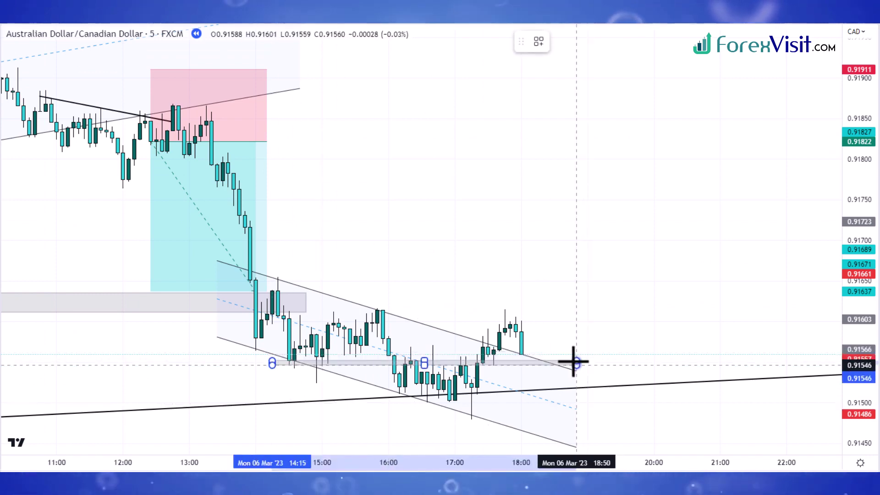
pyautogui.click(457, 363)
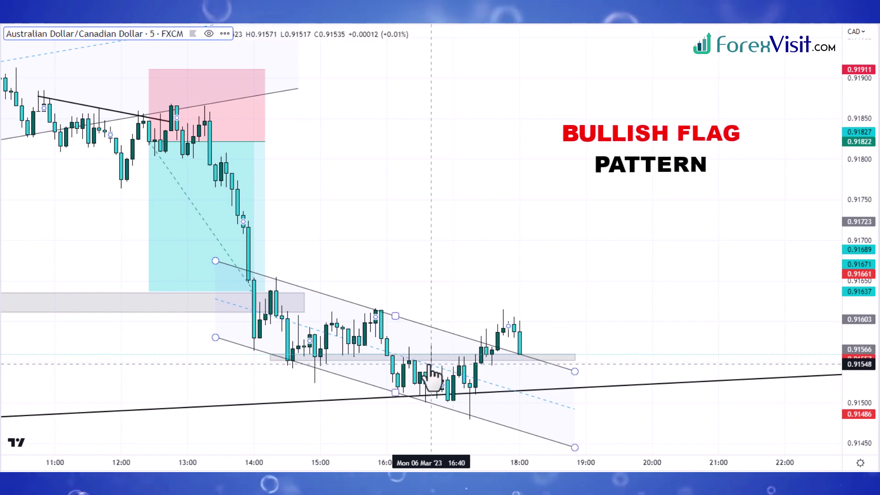
pyautogui.moveTo(420, 360); pyautogui.dragTo(421, 365)
pyautogui.click(485, 263)
pyautogui.scroll(-1, 485, 263)
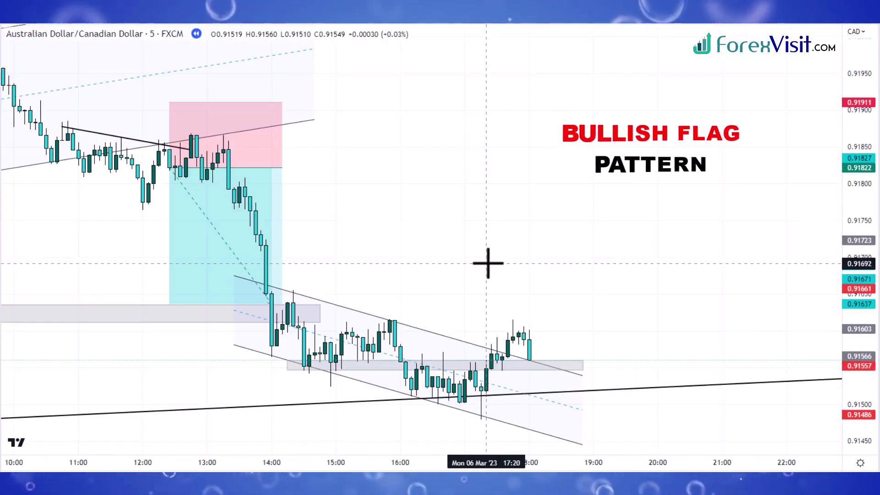
pyautogui.scroll(1, 488, 263)
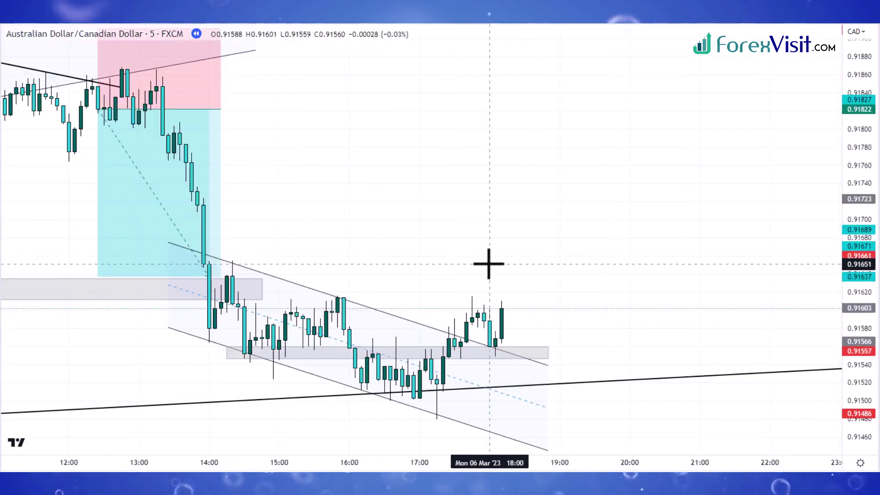
# - Capture the falling channel area, trace its swings, upside breakout, retest and expected rise with red arrows, and discard the capture
pyautogui.press('Print')
pyautogui.moveTo(107, 182); pyautogui.dragTo(695, 492)
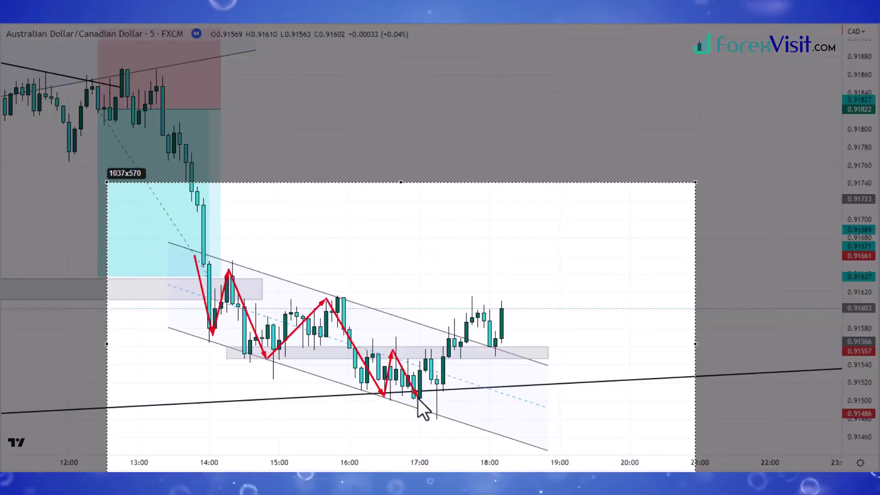
pyautogui.moveTo(436, 390)
pyautogui.mouseDown()
pyautogui.moveTo(438, 403)
pyautogui.moveTo(471, 296)
pyautogui.moveTo(489, 347)
pyautogui.moveTo(512, 254)
pyautogui.mouseUp()
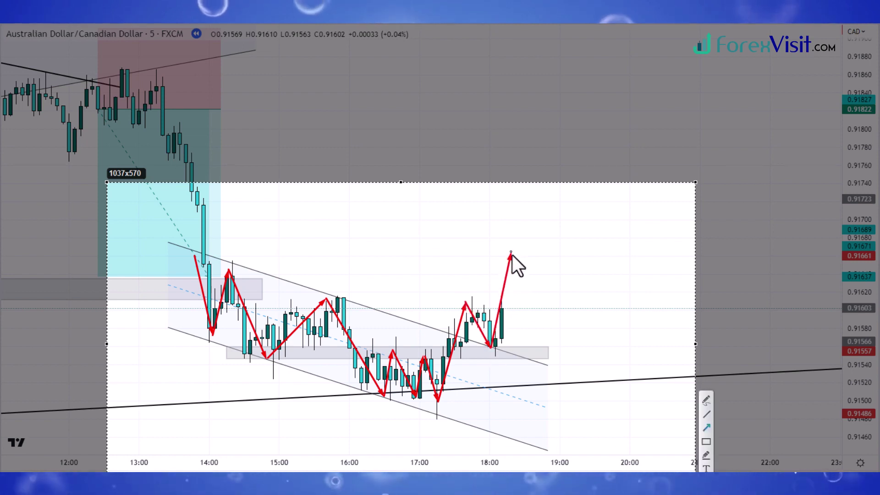
pyautogui.moveTo(547, 310); pyautogui.dragTo(510, 314)
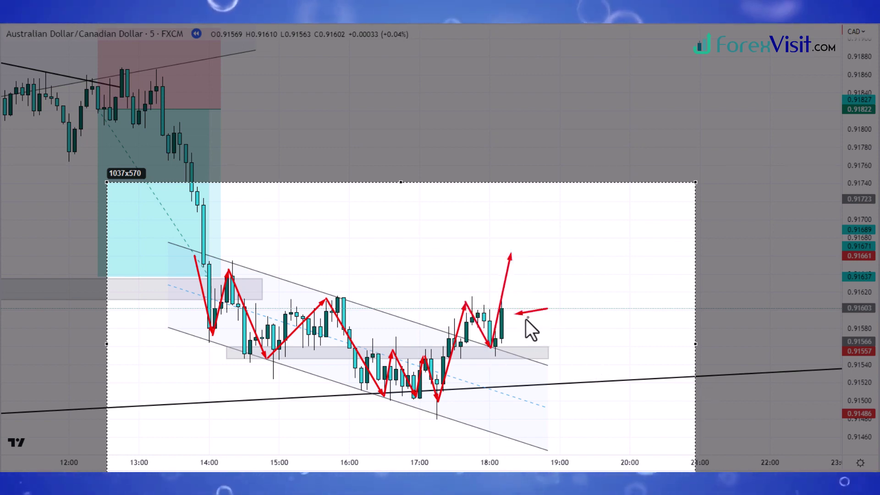
pyautogui.press('Escape')
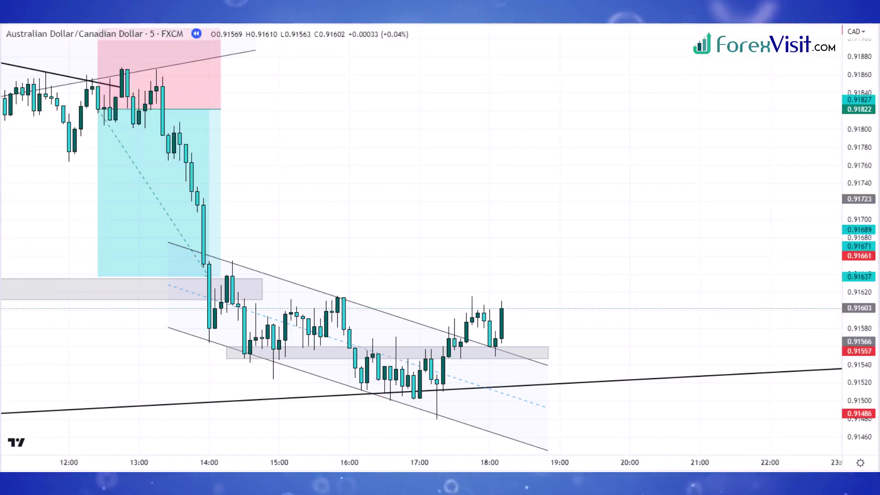
# - Place a long position at 0.91600 on the 18:10 candle and draw a zone around 0.91723 from about 17:00 on 3 March to 20:55 on 6 March
pyautogui.click(507, 308)
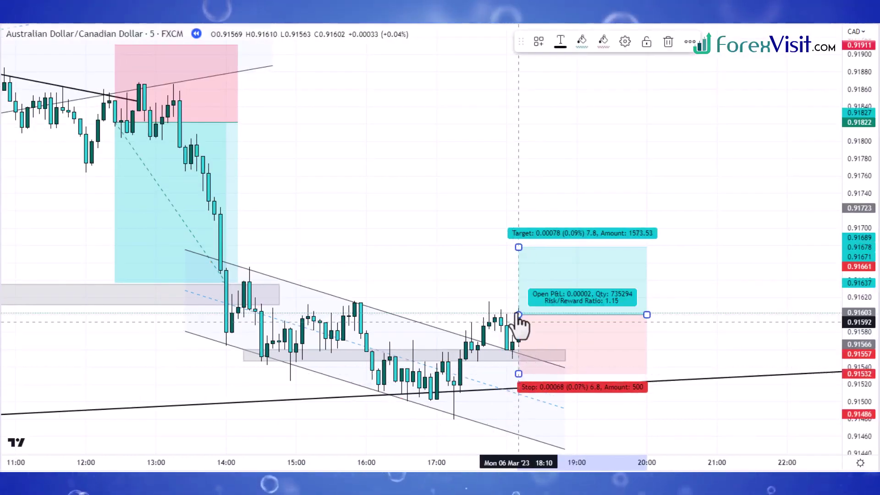
pyautogui.scroll(-5, 519, 316)
pyautogui.scroll(-2, 668, 261)
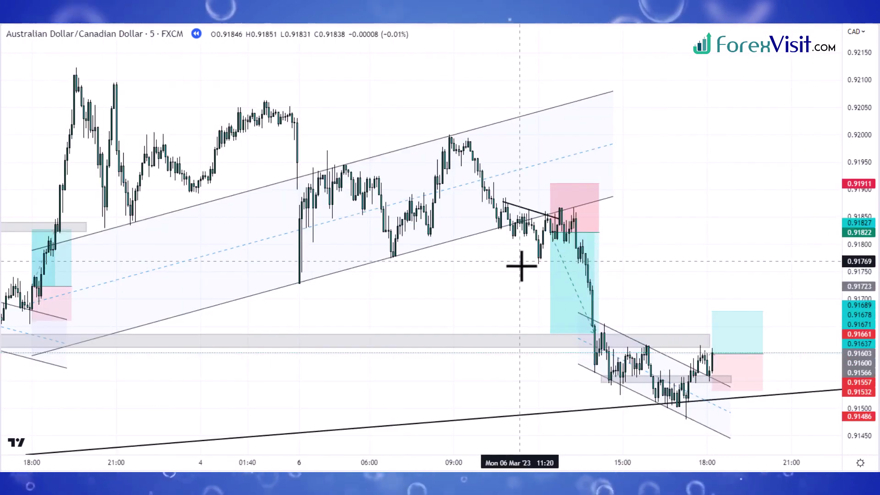
pyautogui.scroll(-3, 530, 262)
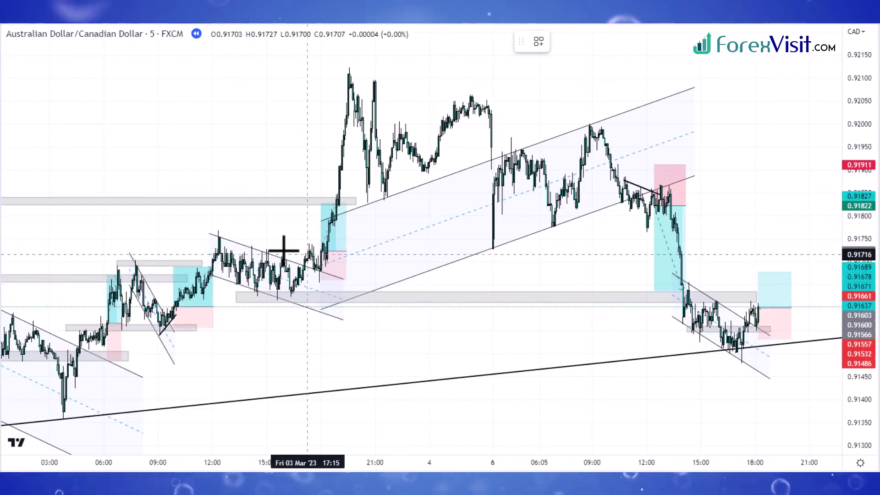
pyautogui.click(301, 249)
pyautogui.click(806, 253)
# - Set the long position's target to 0.91720 inside the upper zone and its stop to 0.91517
pyautogui.scroll(5, 785, 204)
pyautogui.moveTo(664, 301); pyautogui.dragTo(666, 274)
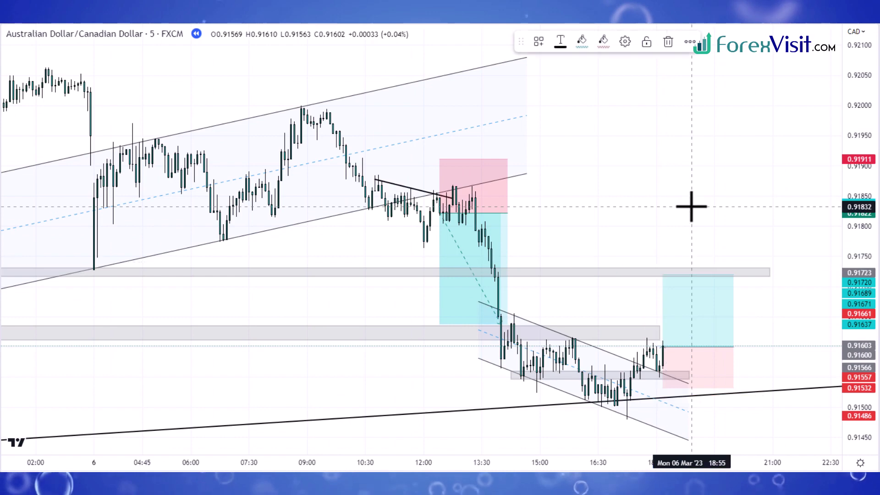
pyautogui.scroll(3, 687, 215)
pyautogui.scroll(1, 696, 295)
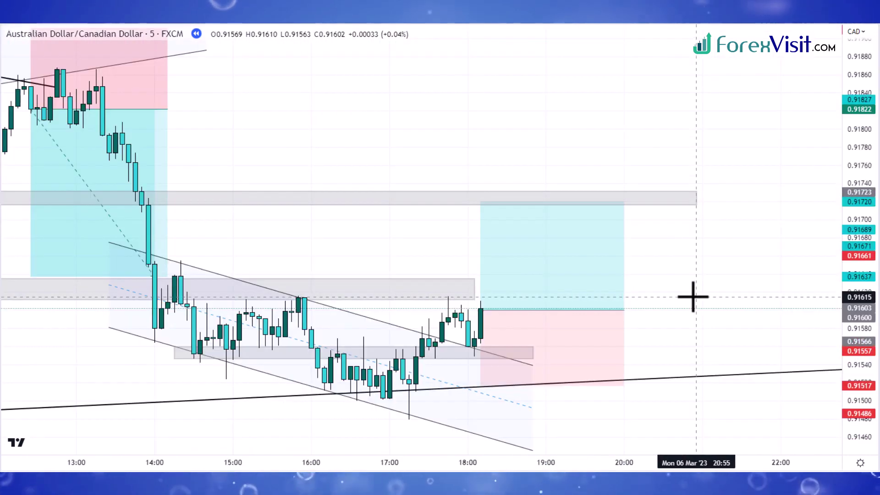
# - Advance the bar replay to the 18:55 candle on 6 March and trim the long position's box to end at 19:00
pyautogui.click(565, 310)
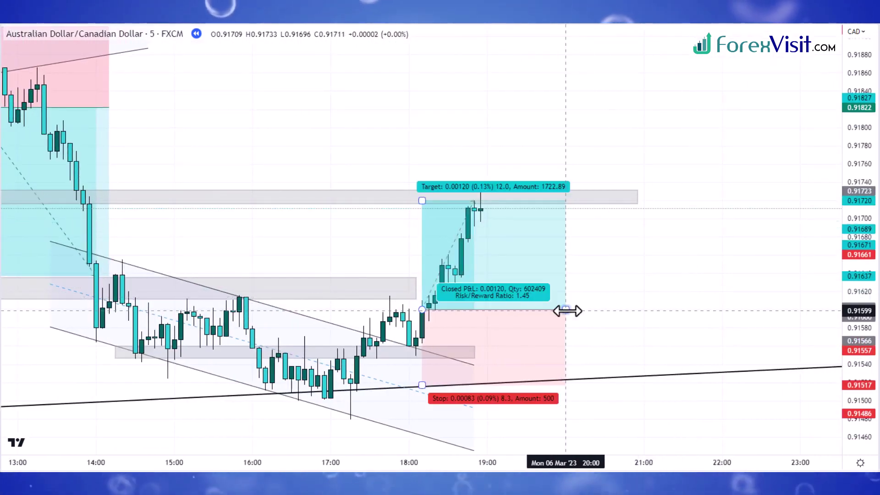
pyautogui.moveTo(576, 310); pyautogui.dragTo(487, 313)
pyautogui.click(564, 308)
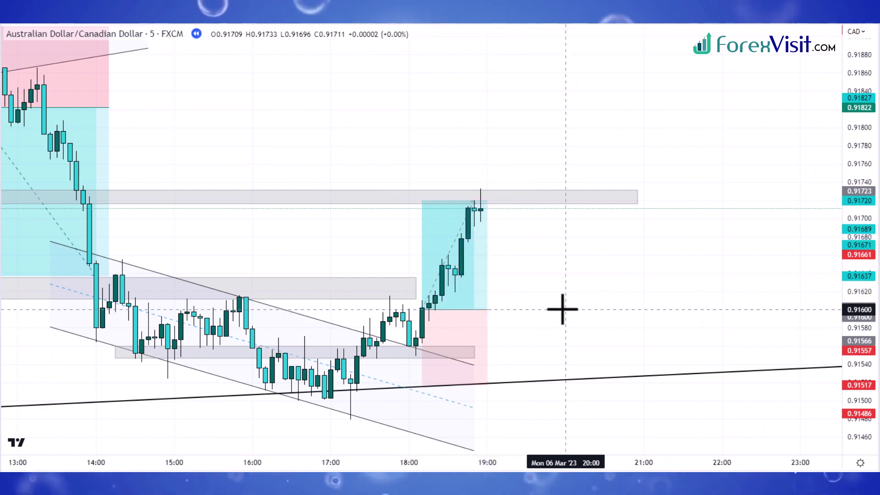
pyautogui.moveTo(598, 311); pyautogui.dragTo(759, 314)
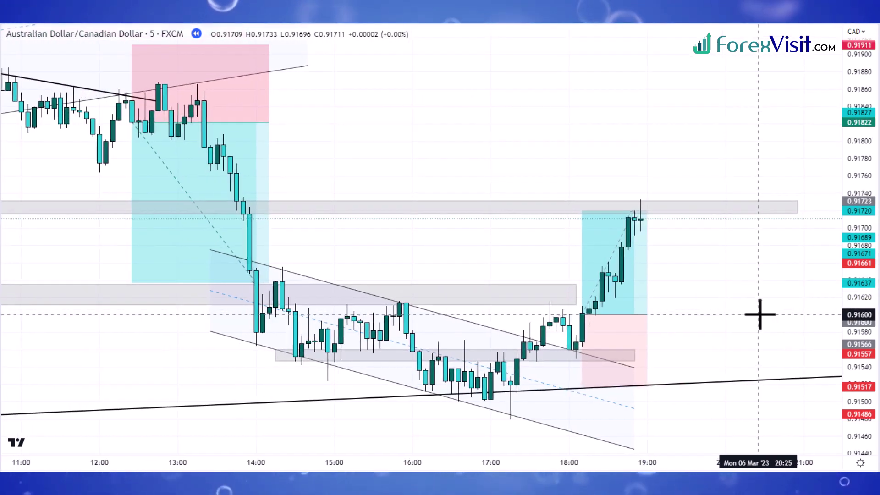